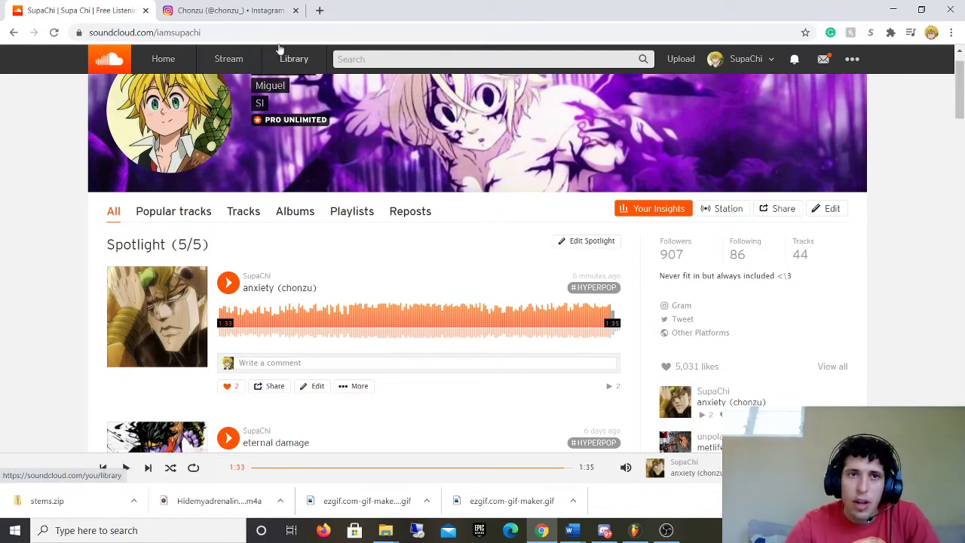
Step: View the collaborating artist's Instagram profile and return to the SoundCloud profile page
click(273, 10)
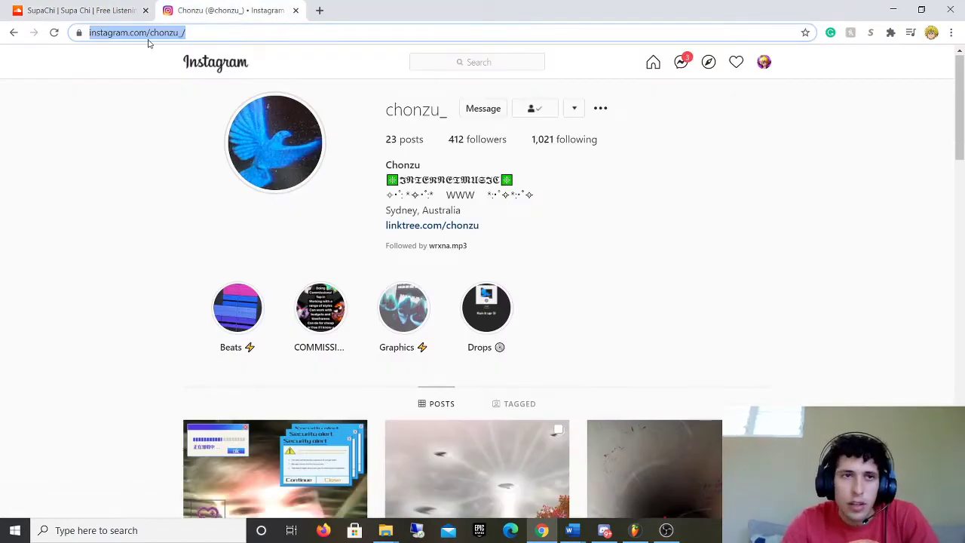
click(120, 9)
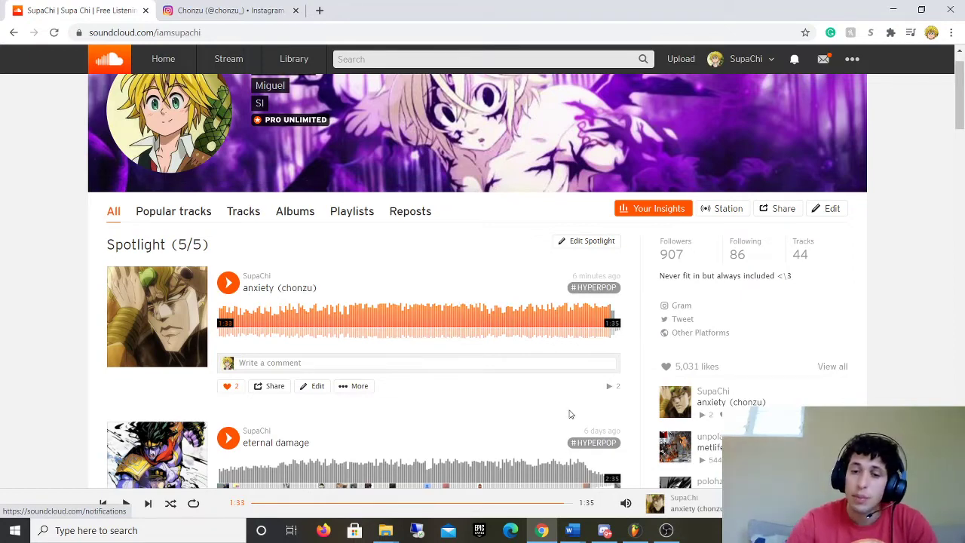
Step: Switch to Discord, browse the messages in the general channel of Supa's World, and return to the SoundCloud page
mouse_move(603, 537)
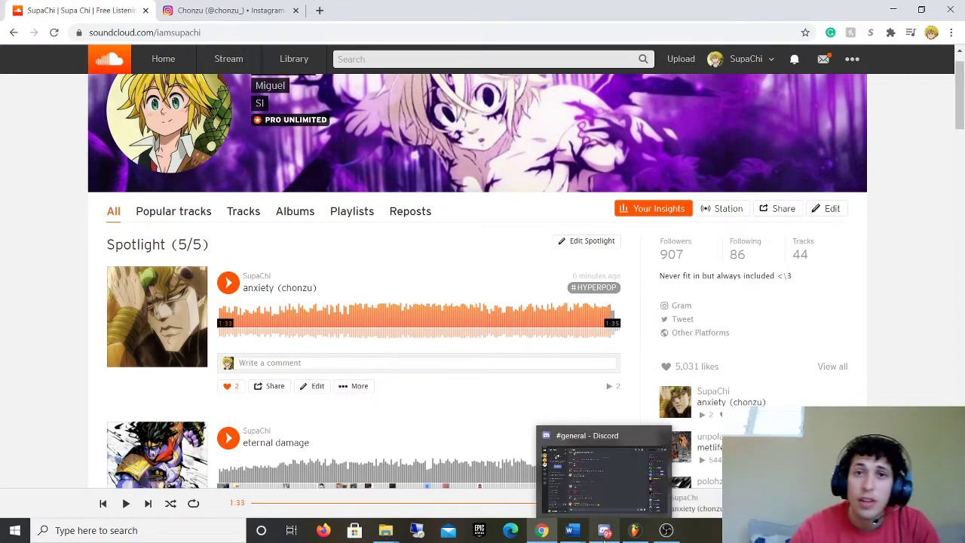
click(604, 531)
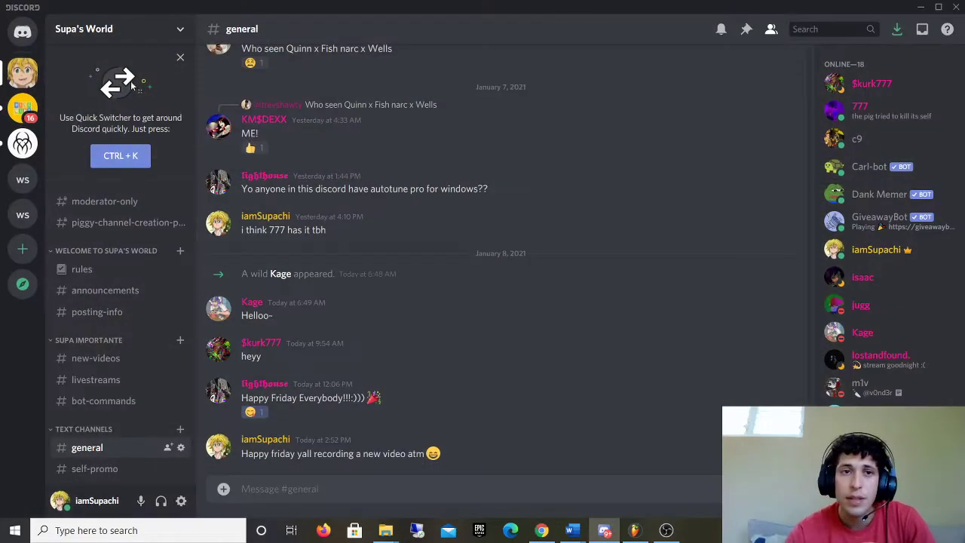
scroll(527, 226, up, 4)
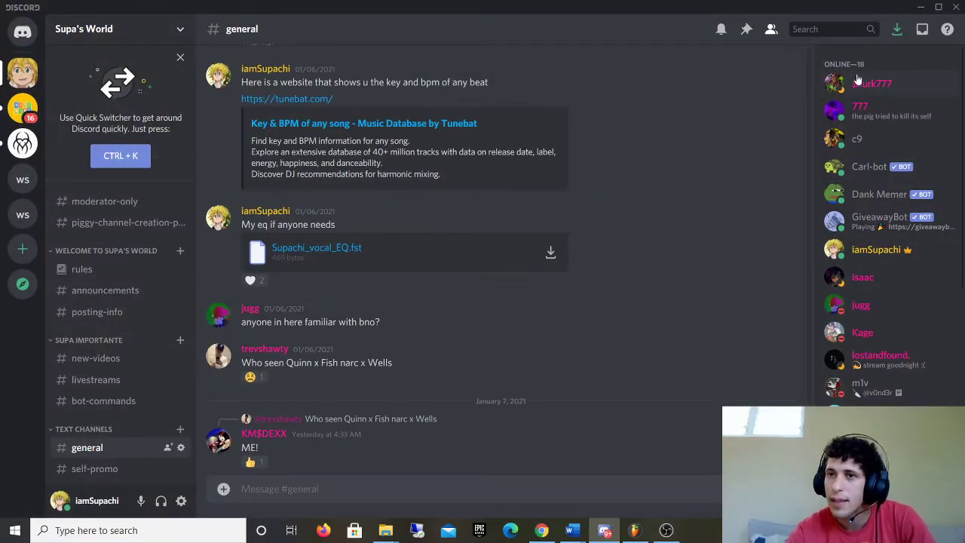
scroll(897, 226, down, 5)
key(alt+Tab)
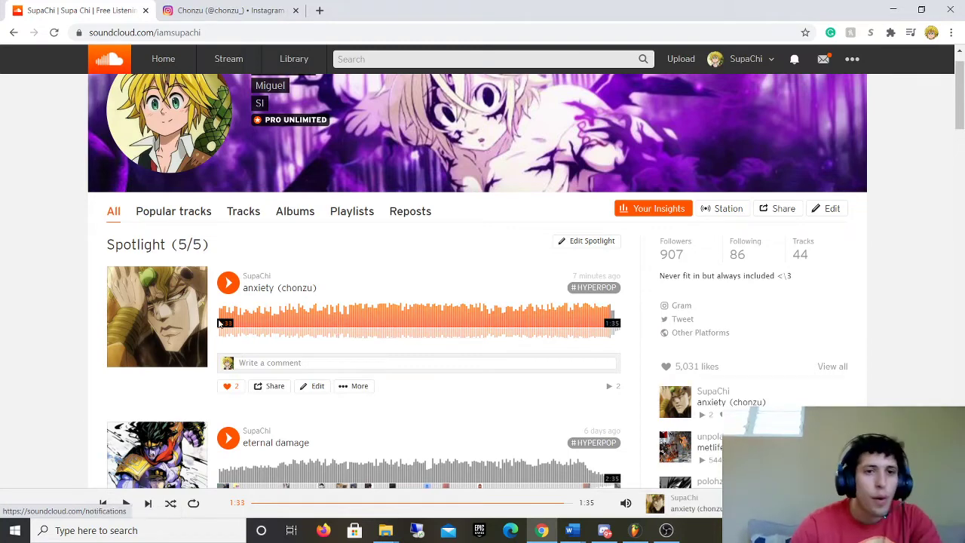
Step: Play part of the track "anxiety (chonzu)" in the SoundCloud Spotlight and pause it
key(space)
click(330, 336)
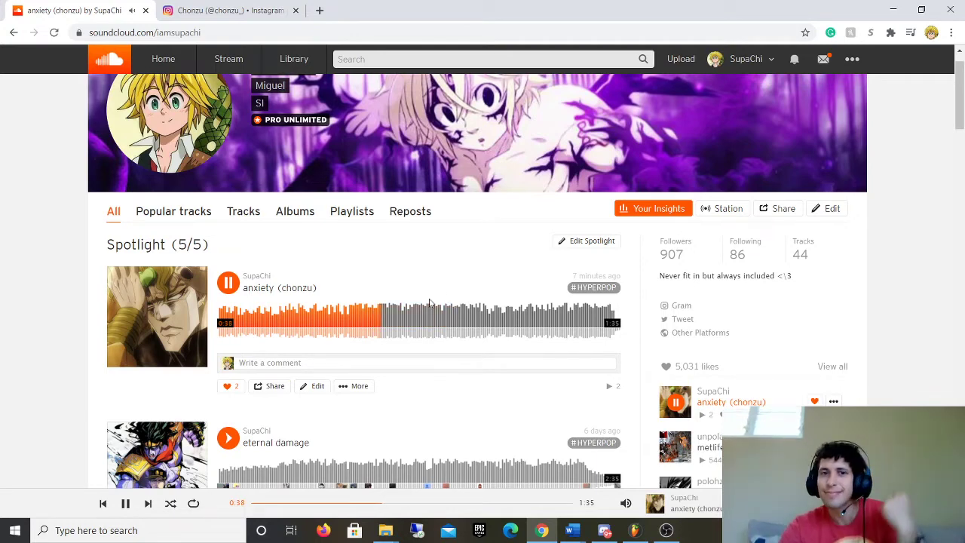
click(233, 285)
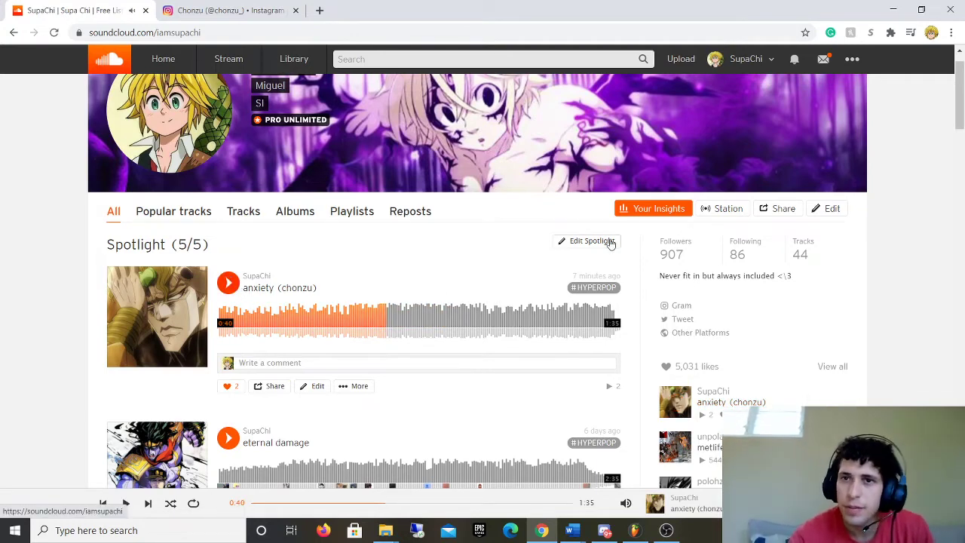
Step: Switch to FL Studio and play the arrangement from about bar 9
click(894, 7)
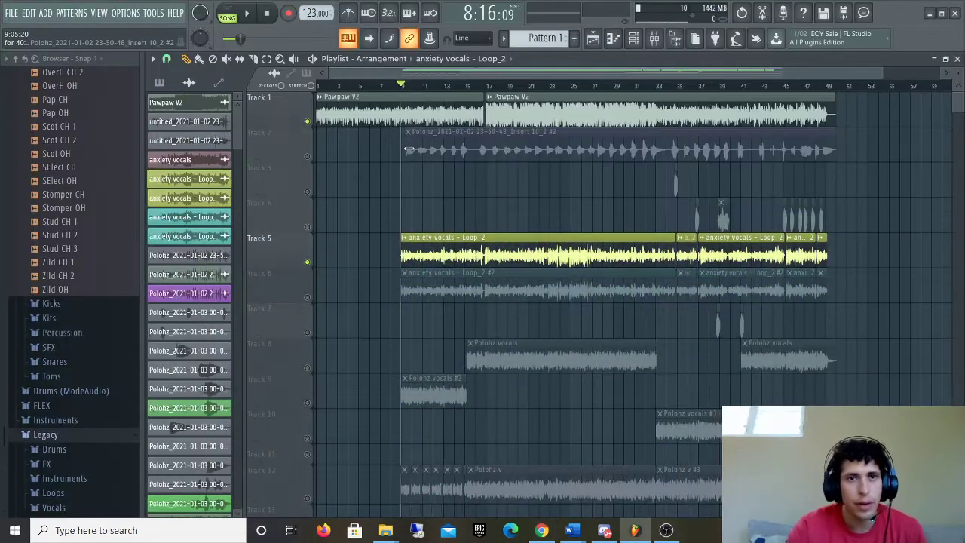
click(405, 85)
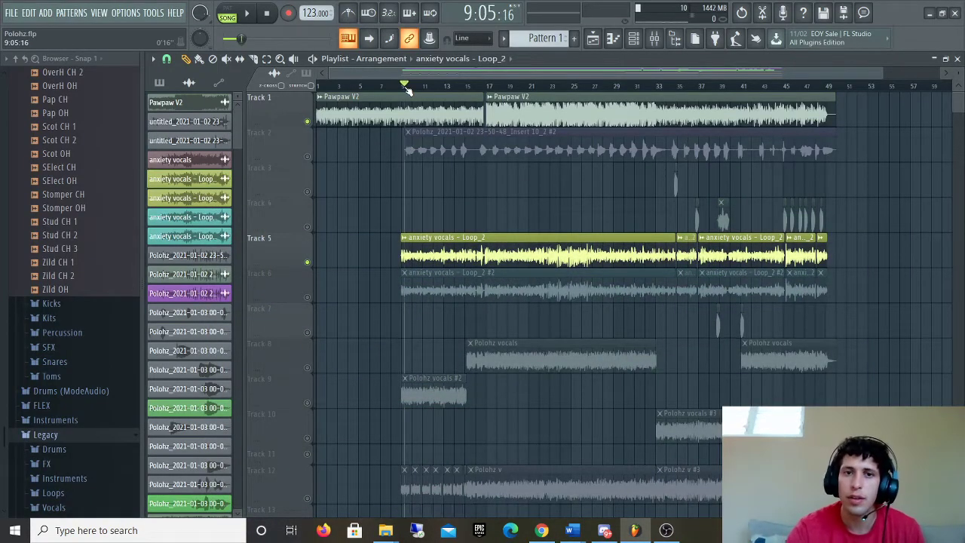
key(space)
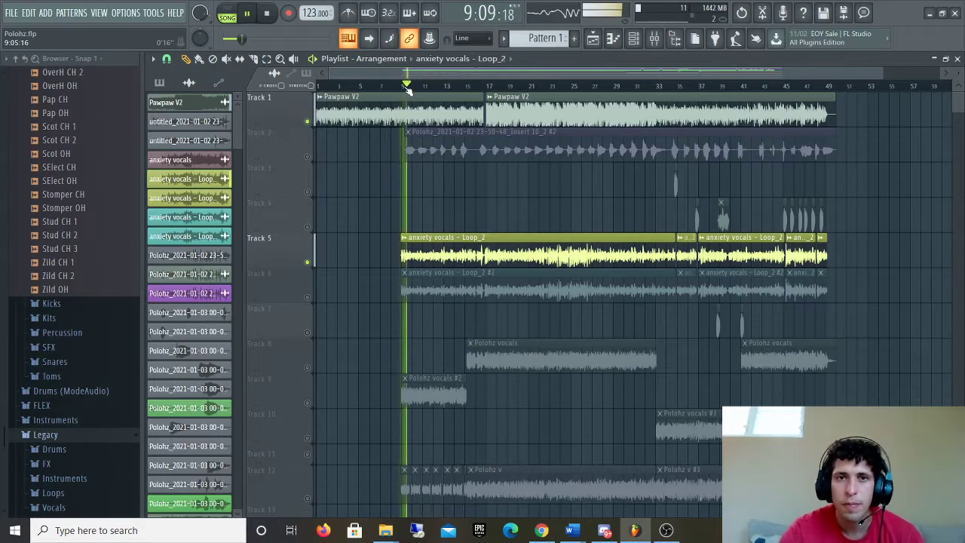
Step: Open the mixer, select the vocal insert 11, and listen to the vocal with most of its effects bypassed
click(654, 38)
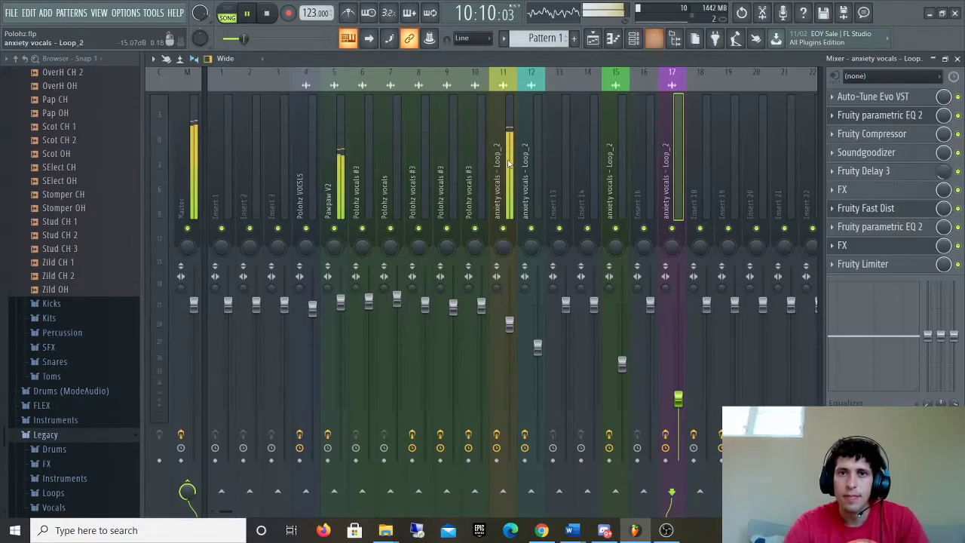
key(space)
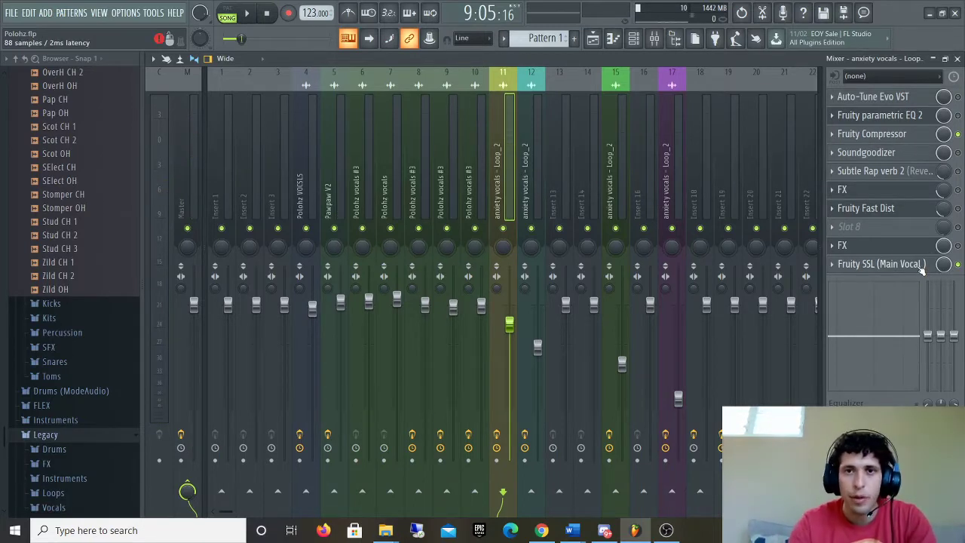
key(space)
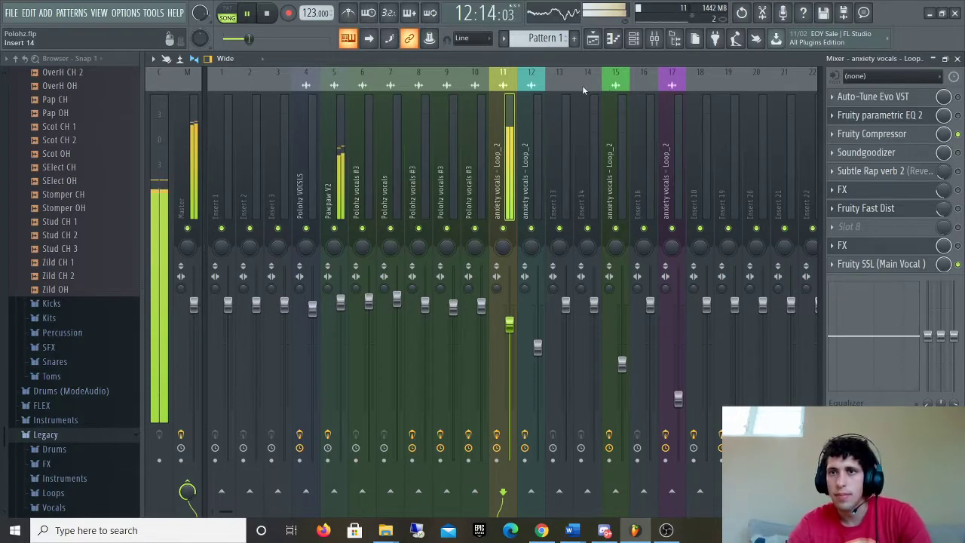
key(space)
Step: Enable Auto-Tune Evo on vocal insert 11 and audition it over a playlist time selection from bar 9 to bar 11
click(849, 96)
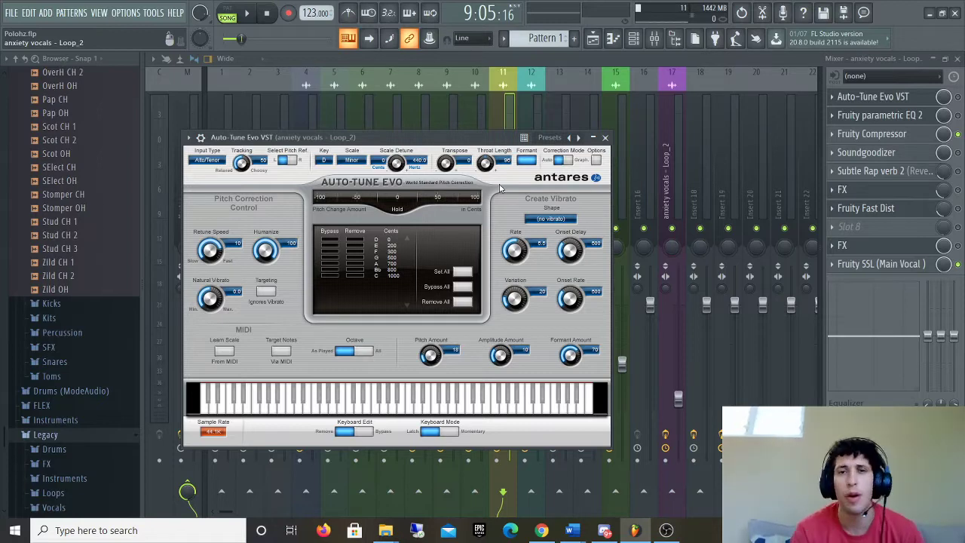
click(654, 34)
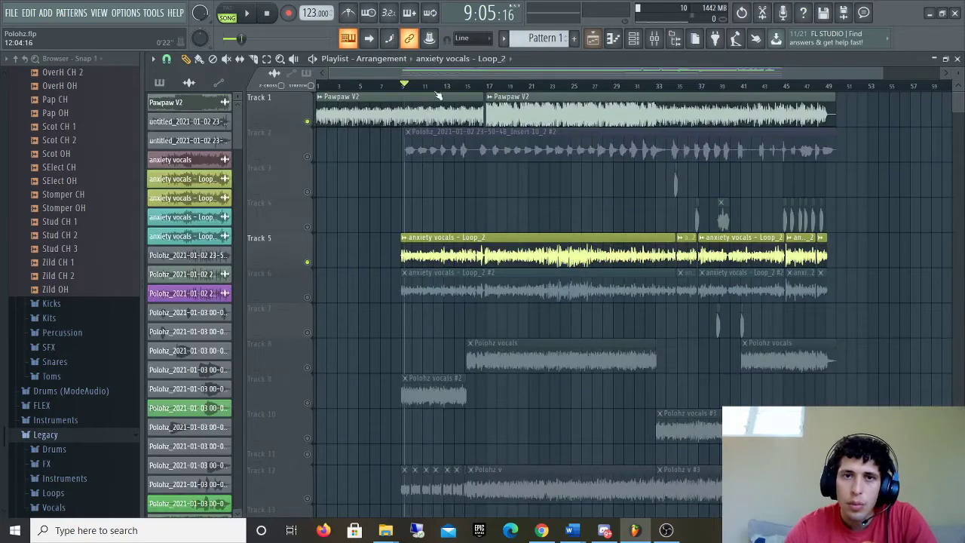
click(593, 38)
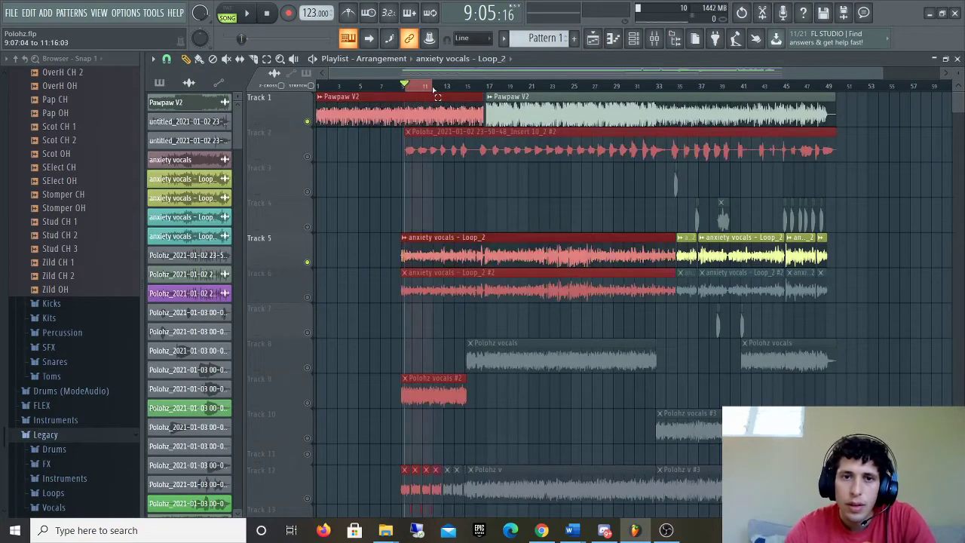
key(space)
click(654, 38)
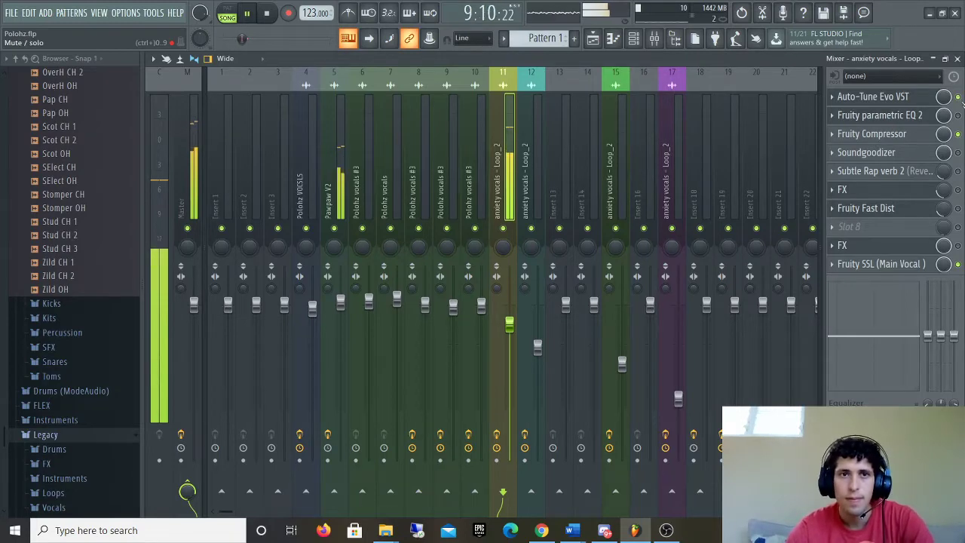
key(space)
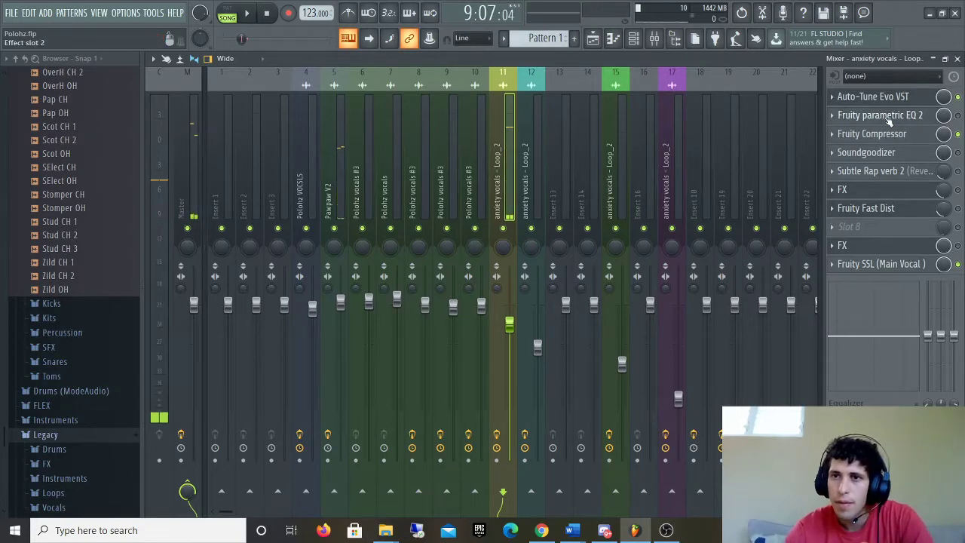
Step: Examine the bands and curve of Fruity parametric EQ 2 on the vocal insert
click(908, 116)
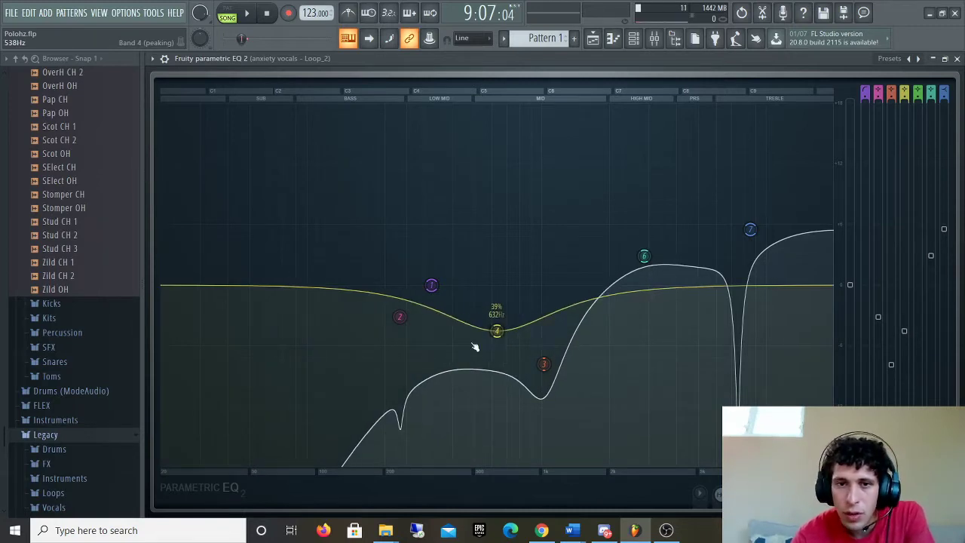
right_click(431, 285)
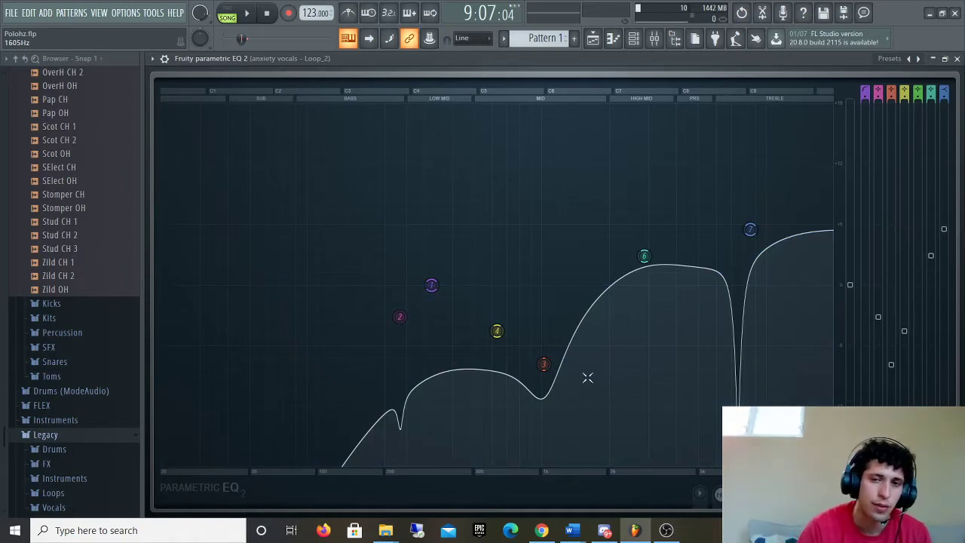
click(933, 58)
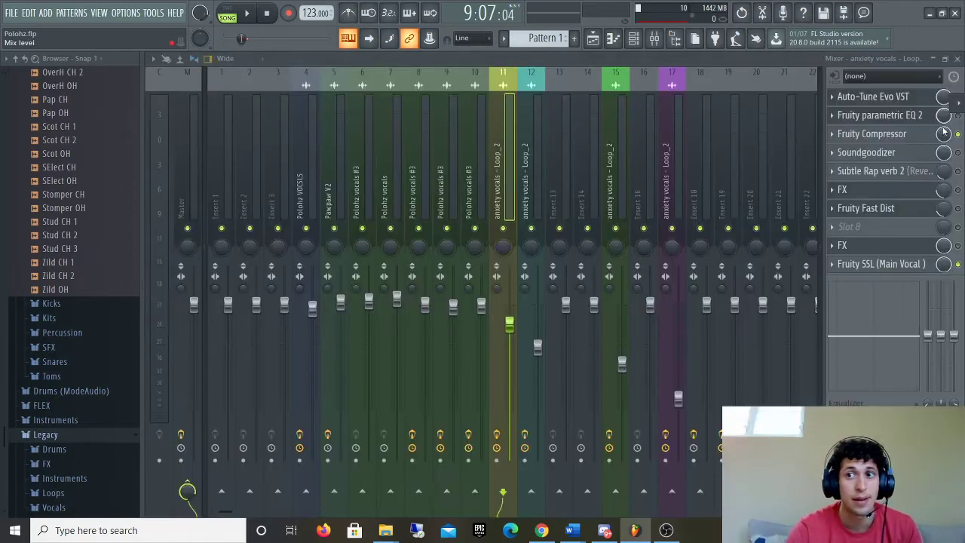
Step: Enable Fruity parametric EQ 2 on the vocal insert and audition the looped section with it
click(916, 115)
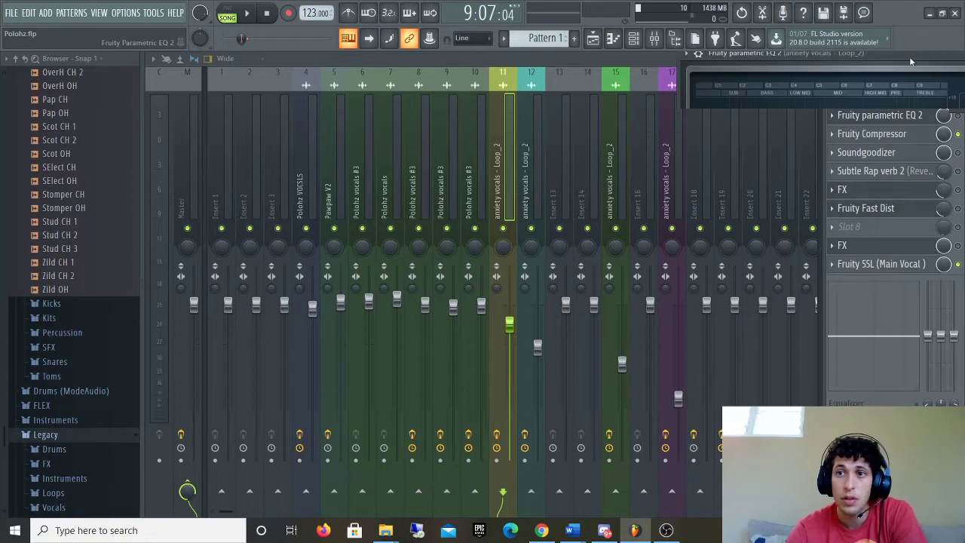
drag(909, 57, 685, 120)
click(782, 123)
key(space)
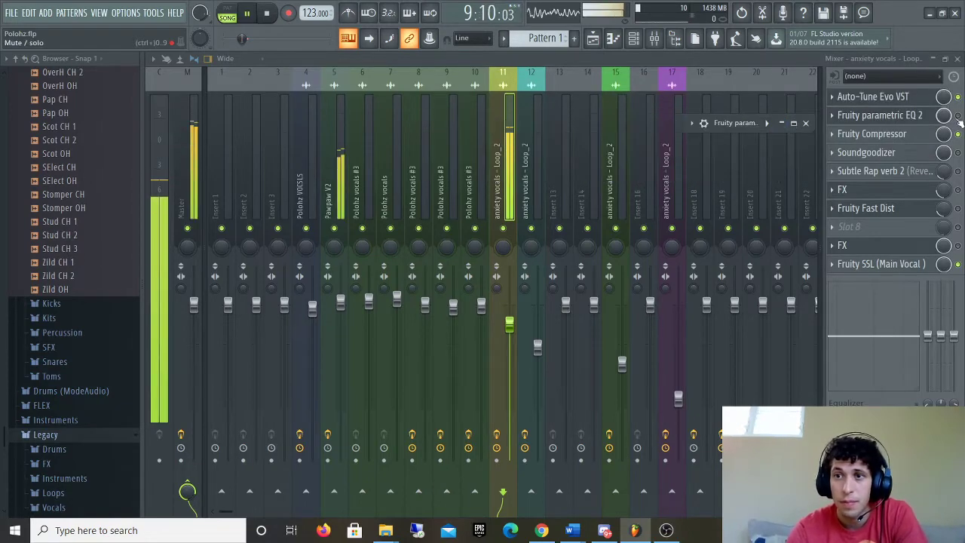
click(957, 117)
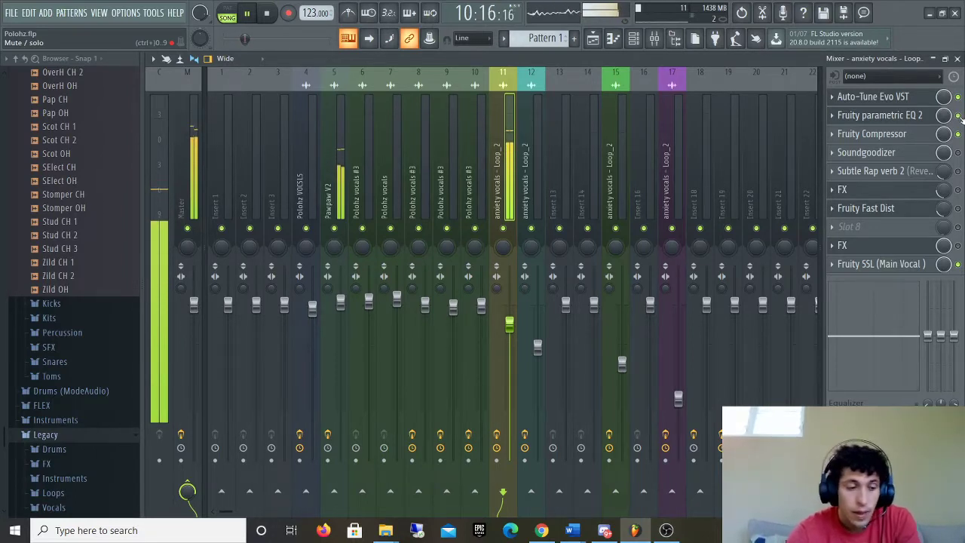
key(space)
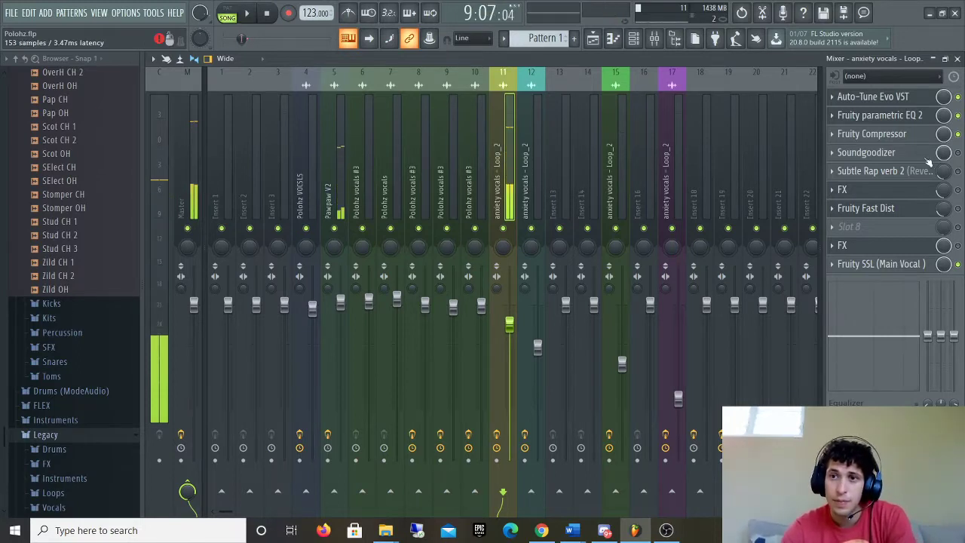
Step: Enable Soundgoodizer on the vocal insert and play the looped section
click(913, 154)
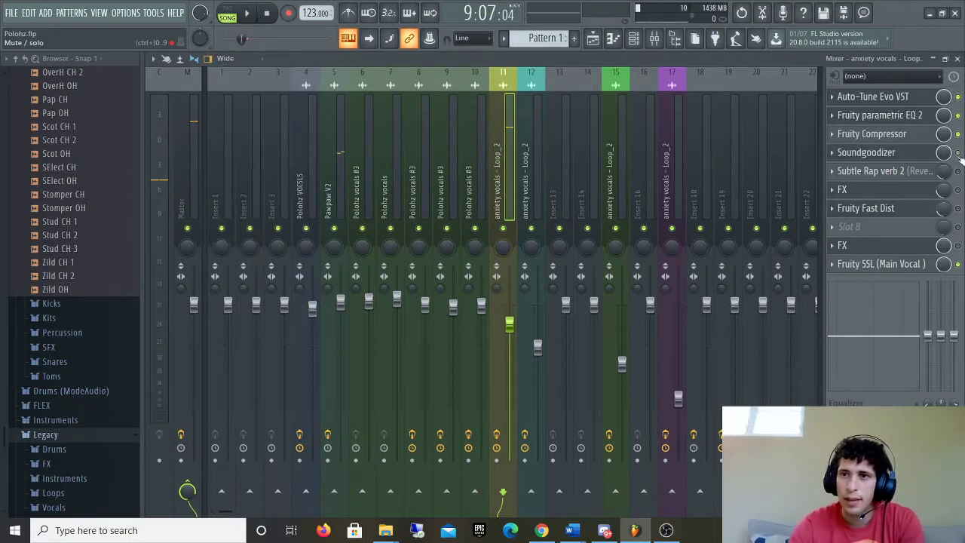
click(913, 154)
key(space)
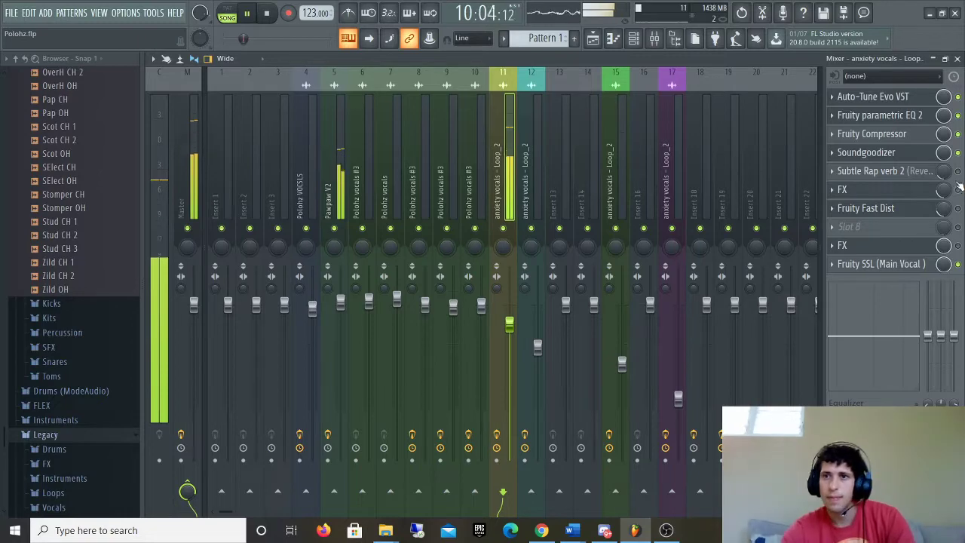
Step: Review the settings of the Subtle Rap verb 2 reverb, enable it on the vocal insert, and audition the looped section
click(914, 177)
key(space)
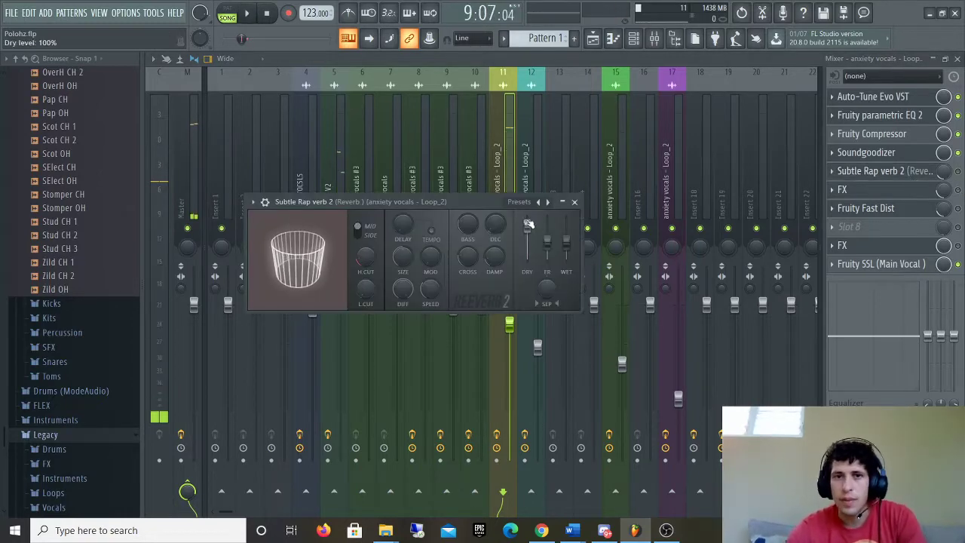
click(520, 202)
key(Escape)
click(573, 202)
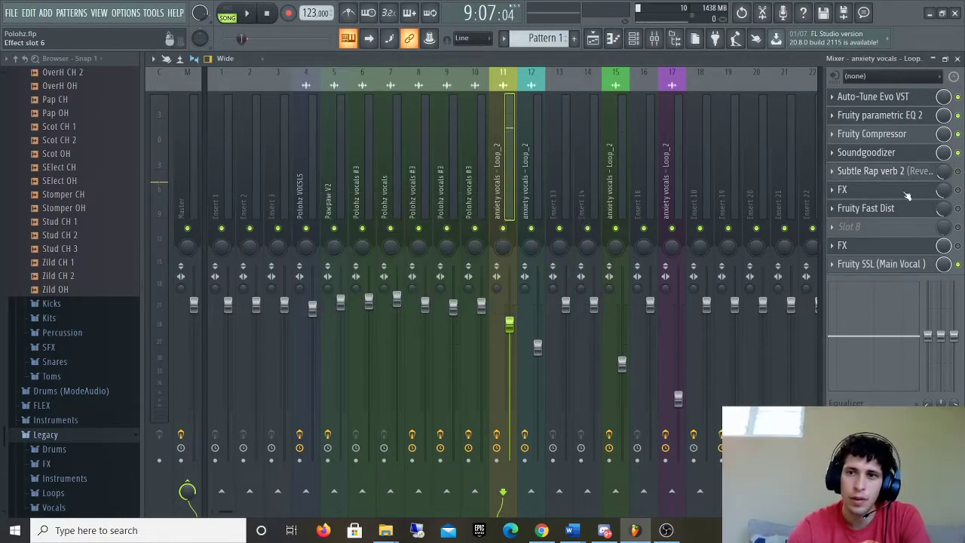
key(space)
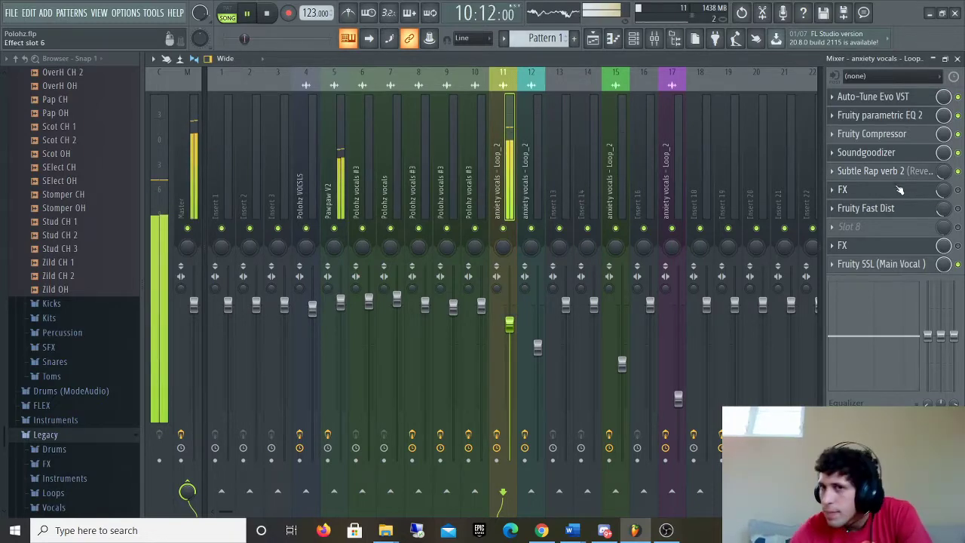
key(space)
Step: Review the Effector module in the sixth effect slot, enable it on the vocal insert, and audition the looped section
click(899, 192)
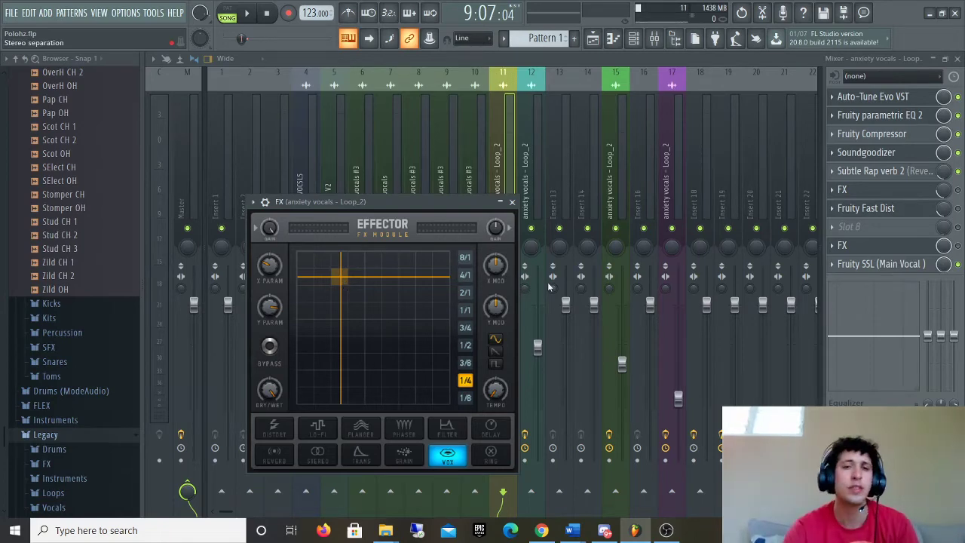
key(space)
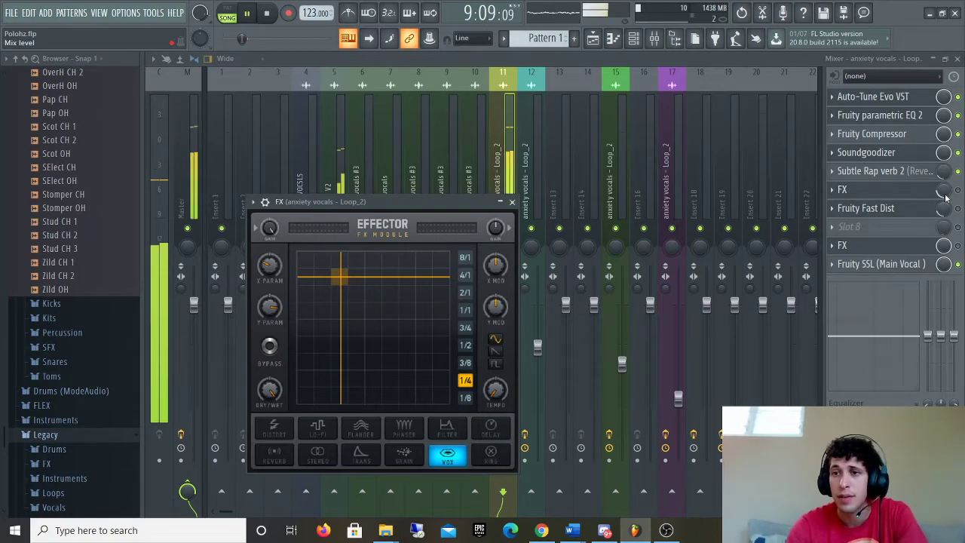
click(922, 194)
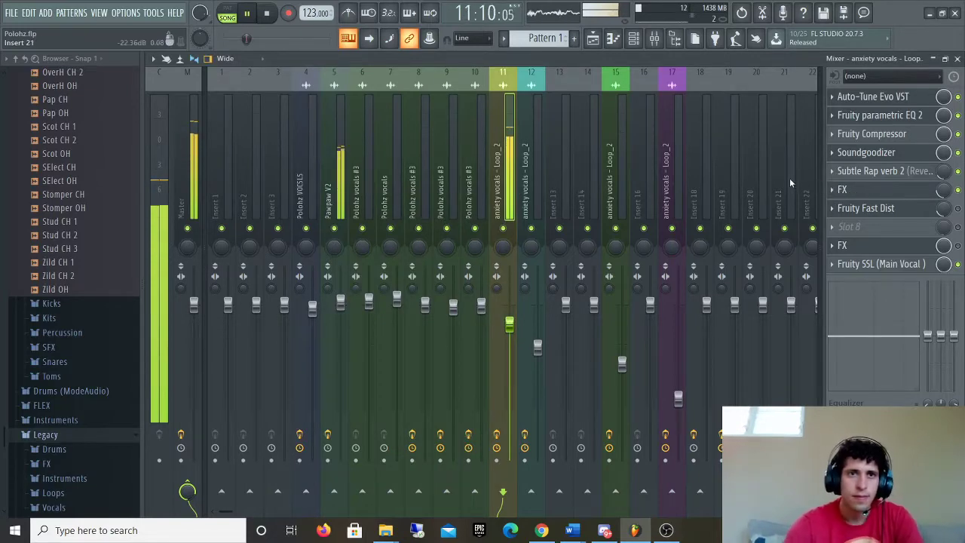
key(space)
Step: Review the settings of Fruity Fast Dist, enable it on the vocal insert, and audition the looped section
click(886, 209)
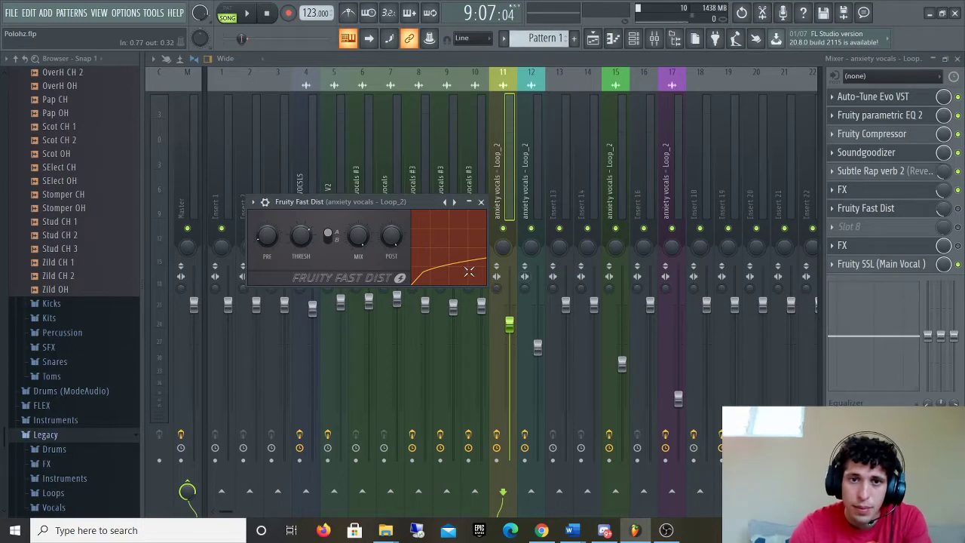
click(942, 211)
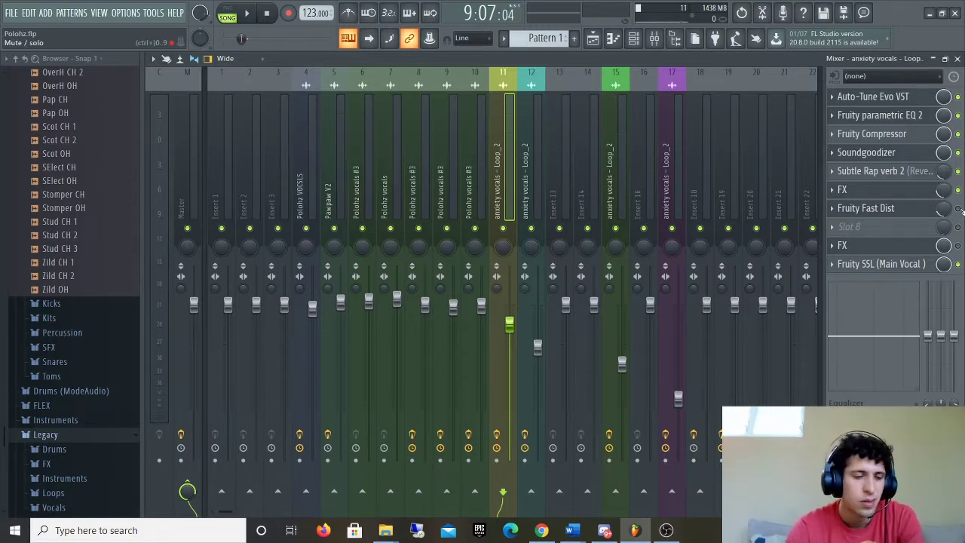
key(space)
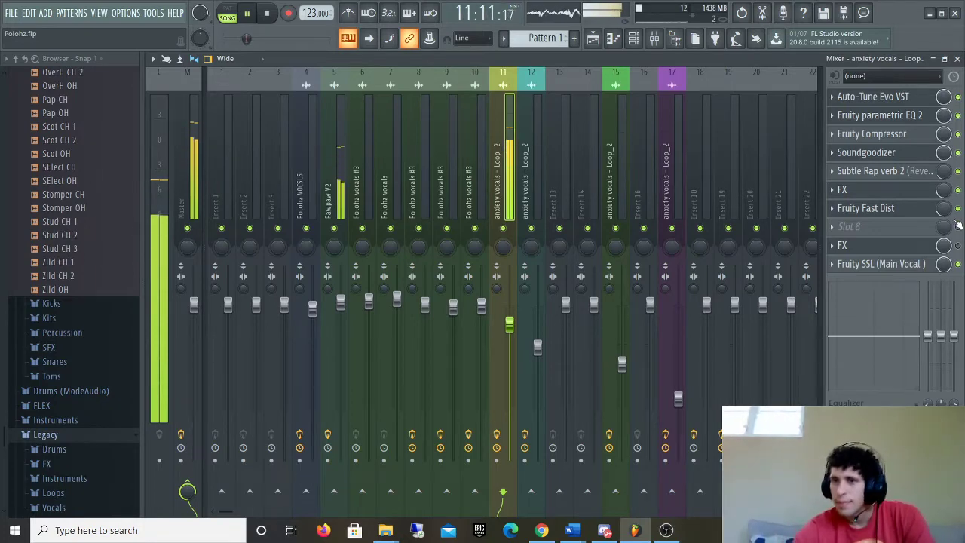
key(space)
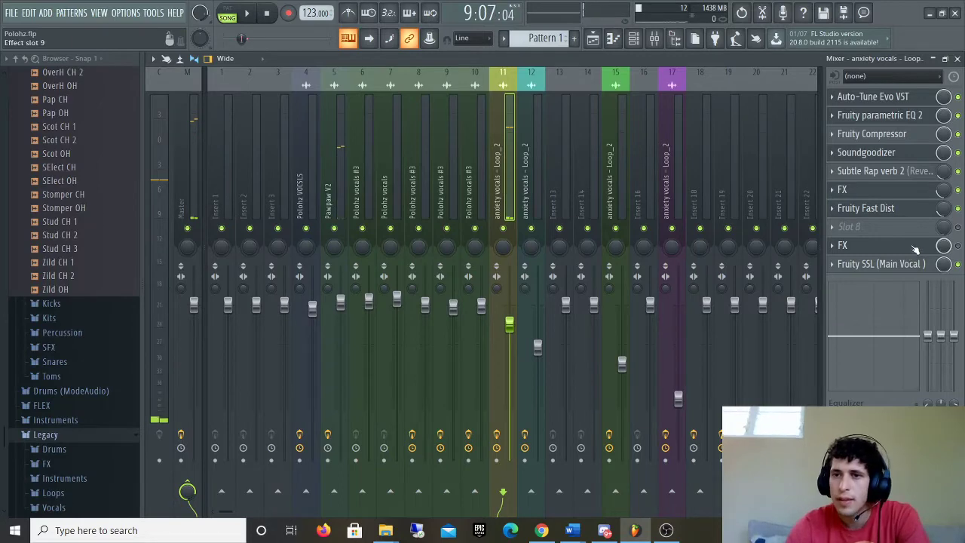
Step: Review the Effector module's stereo effect in the ninth slot, enable it on the vocal insert, and audition the looped section
click(885, 252)
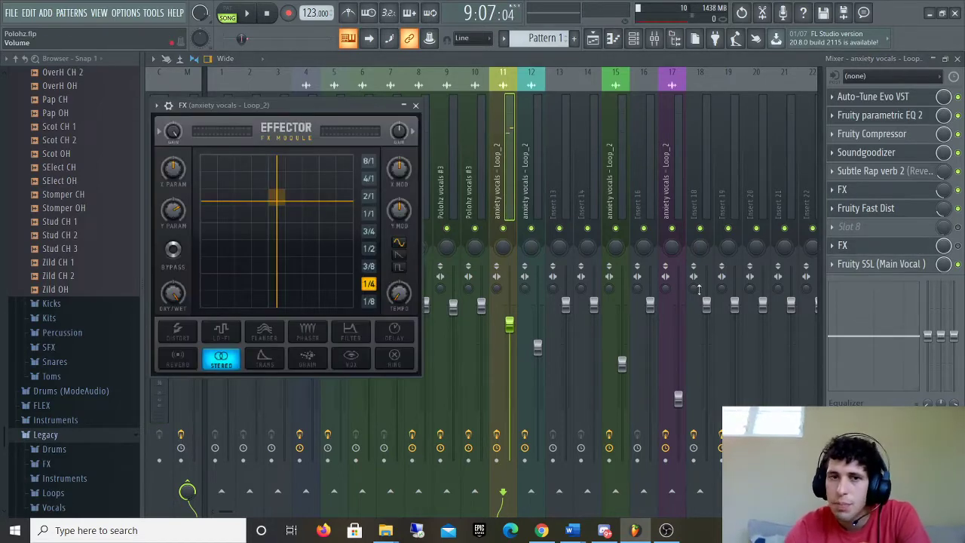
drag(277, 201, 277, 199)
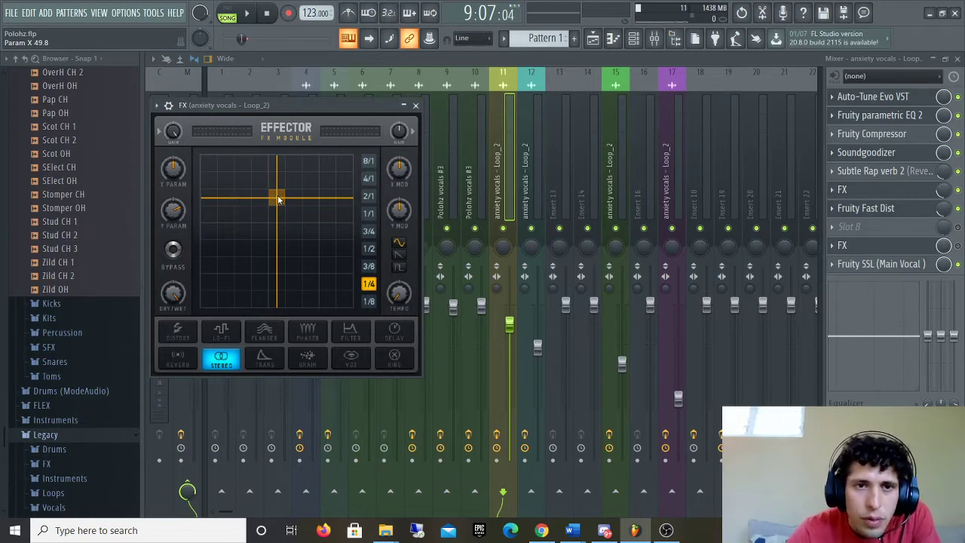
click(902, 249)
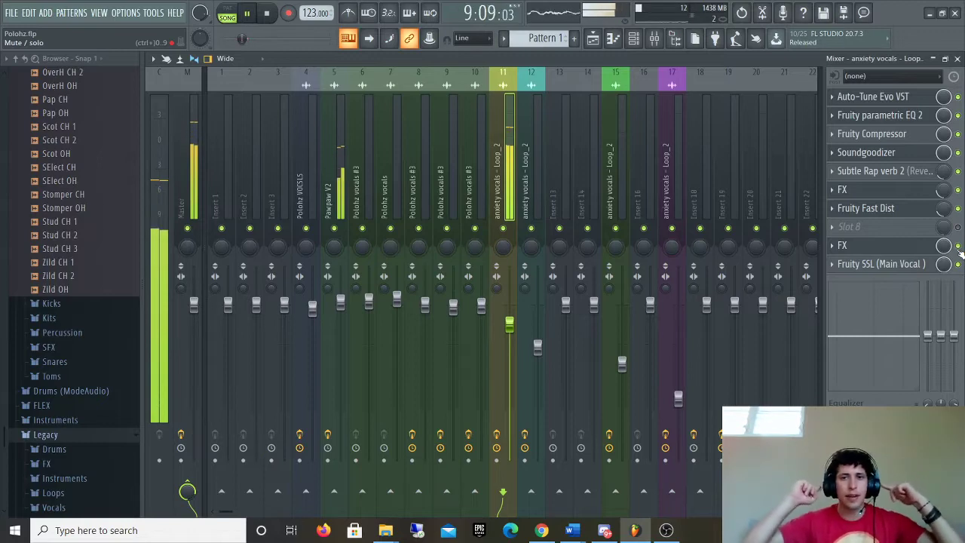
key(space)
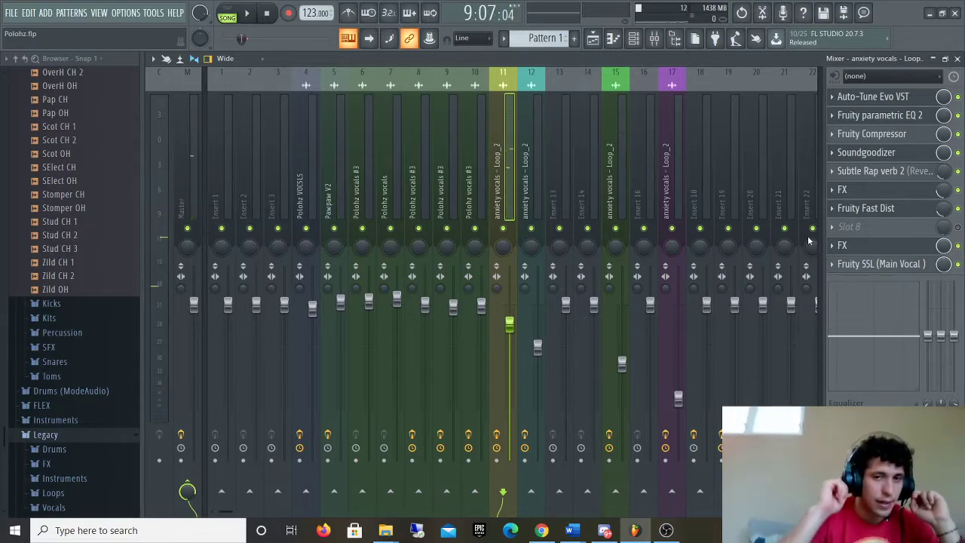
Step: Mute Track 5 and unmute Track 6 in the playlist, and audition the second vocal layer through the mixer
key(F5)
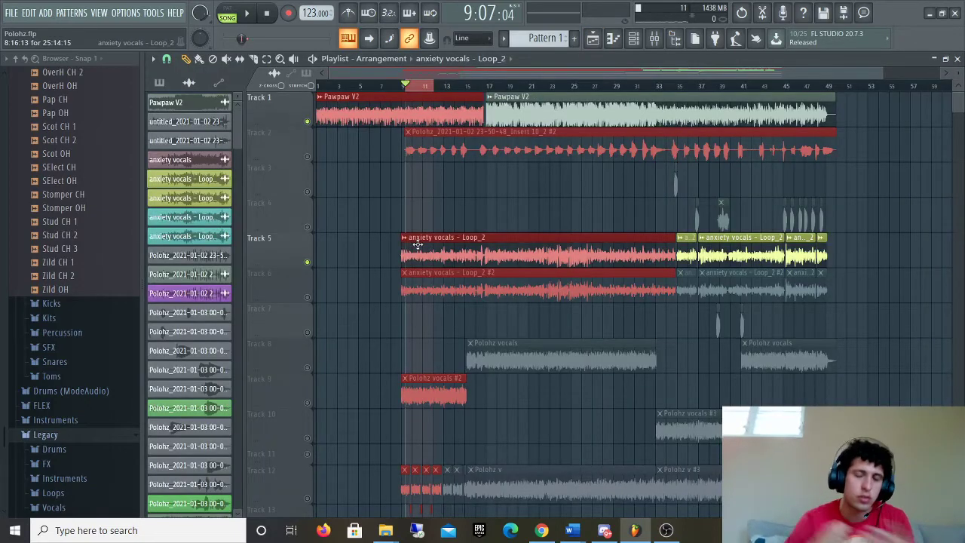
click(307, 262)
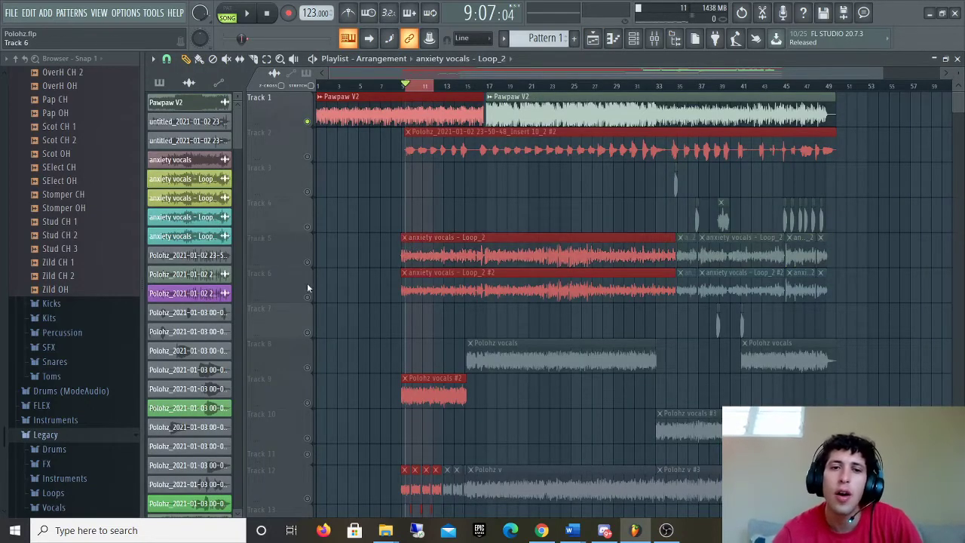
click(306, 296)
key(space)
key(F9)
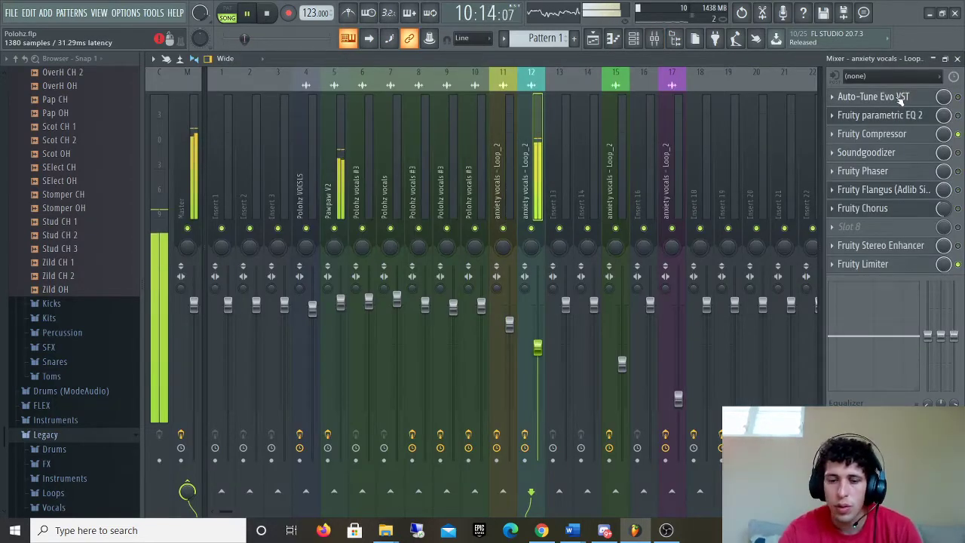
key(space)
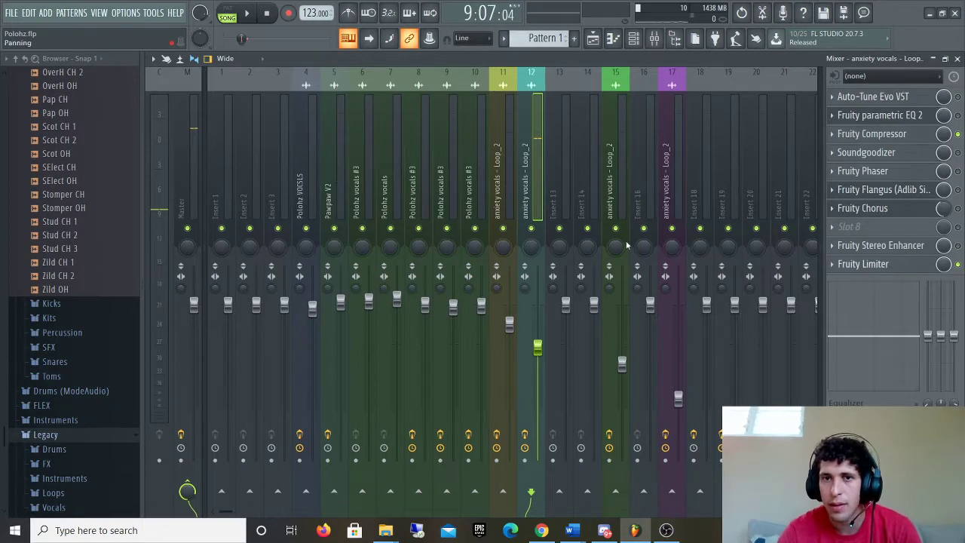
Step: Review the Fruity Compressor's threshold, ratio, gain, attack and release settings on the main vocal's insert 11
key(Left)
click(896, 135)
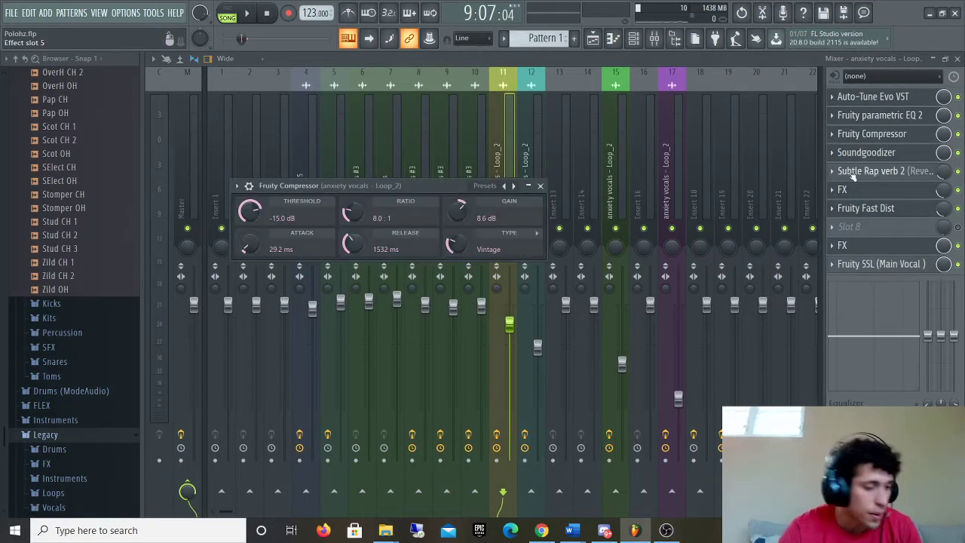
click(492, 186)
key(Escape)
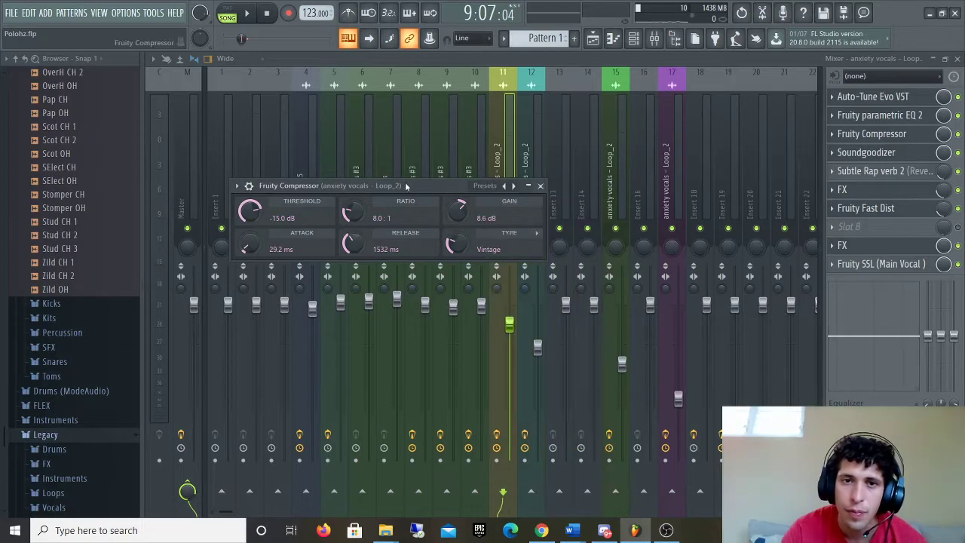
click(541, 186)
Step: Examine the presets and the limiter and compressor settings of Fruity SSL (Main Vocal) on insert 11
click(880, 264)
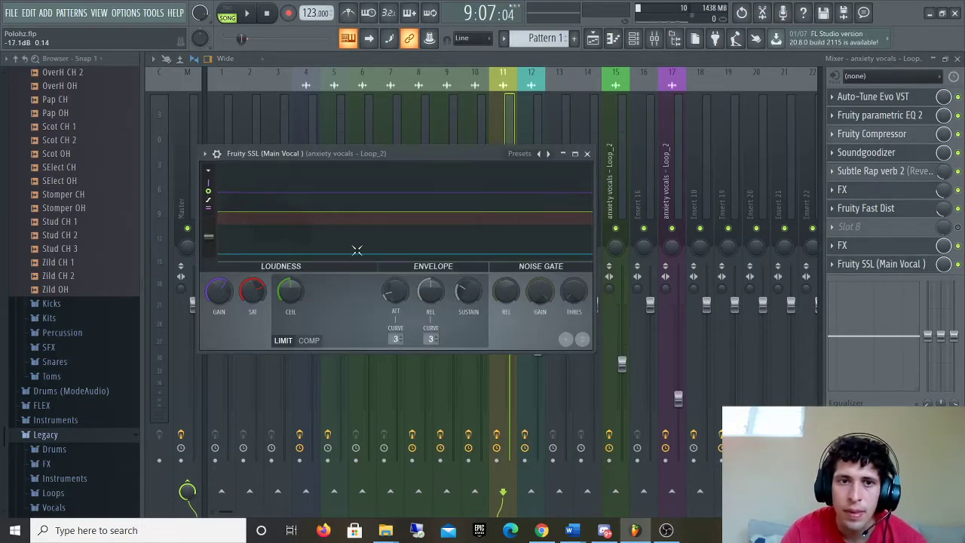
click(520, 153)
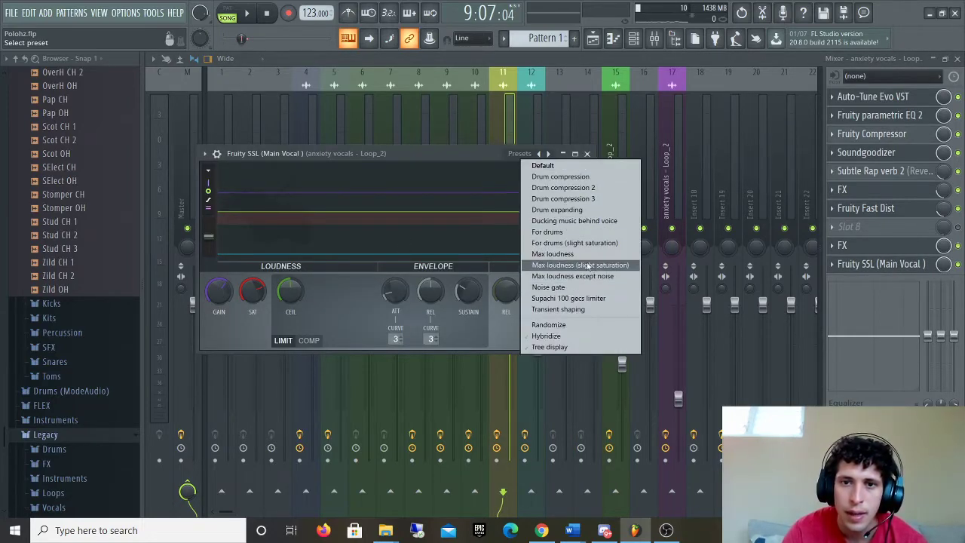
click(450, 153)
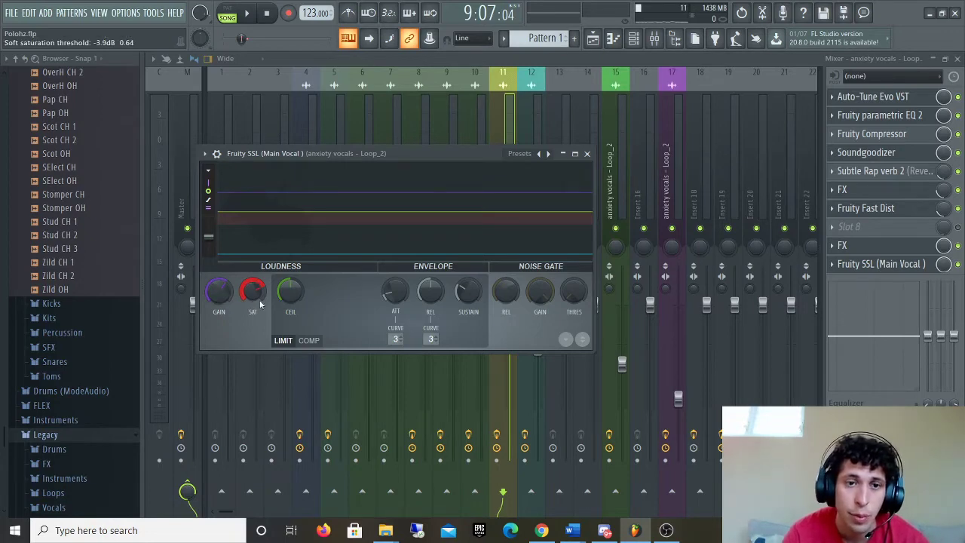
click(309, 339)
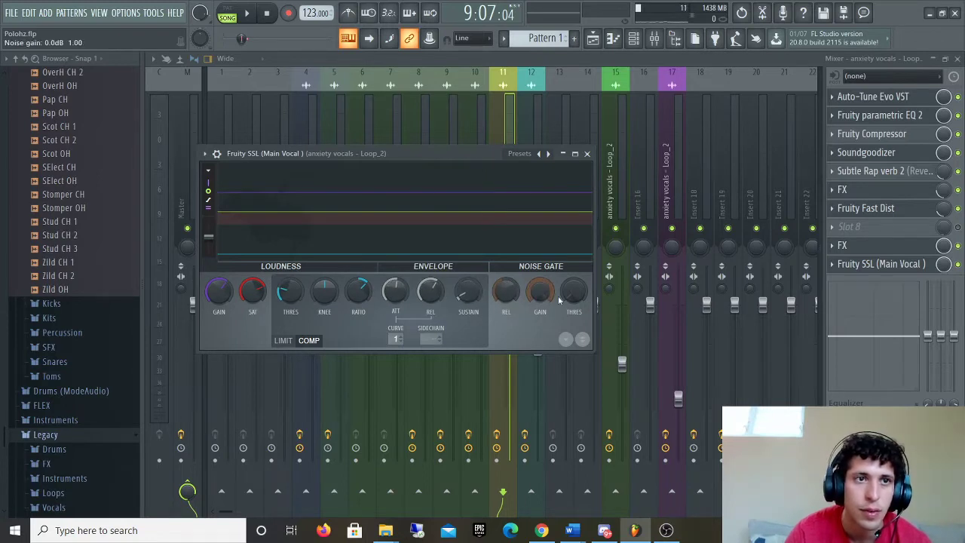
click(283, 340)
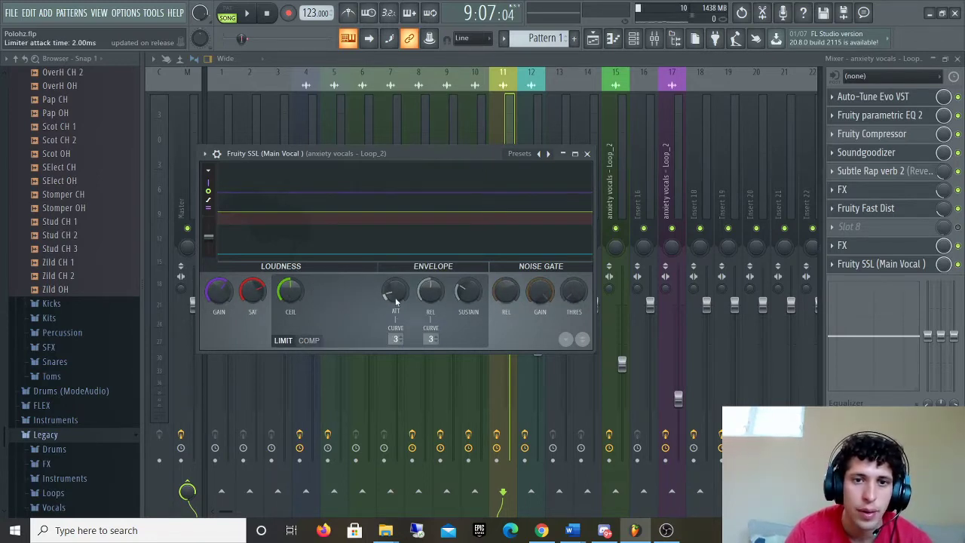
click(563, 153)
Step: Select the second vocal layer's insert 12 and play the looped section in the playlist to hear Track 6
click(539, 114)
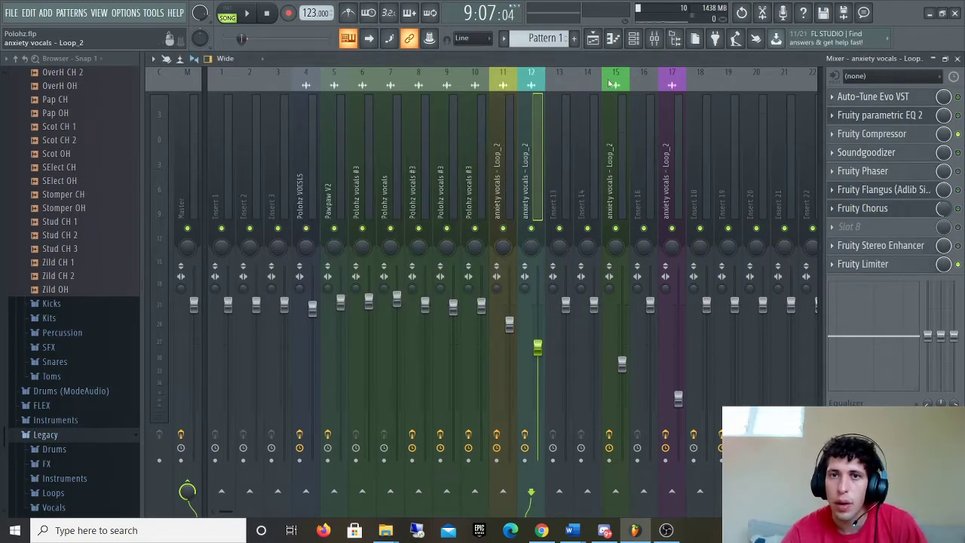
key(F5)
key(space)
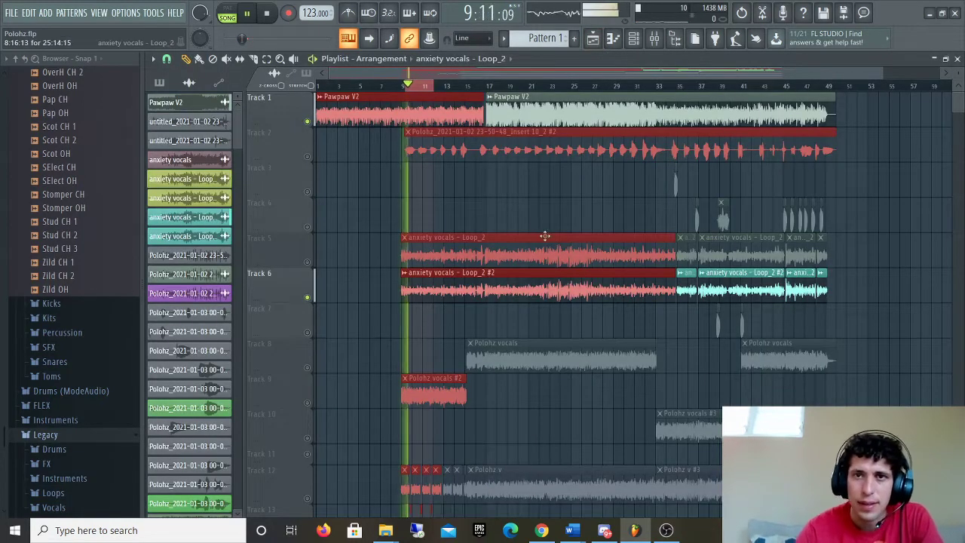
key(space)
key(F9)
Step: Review the Auto-Tune Evo VST settings, enable it on insert 12, and audition the looped section
click(852, 97)
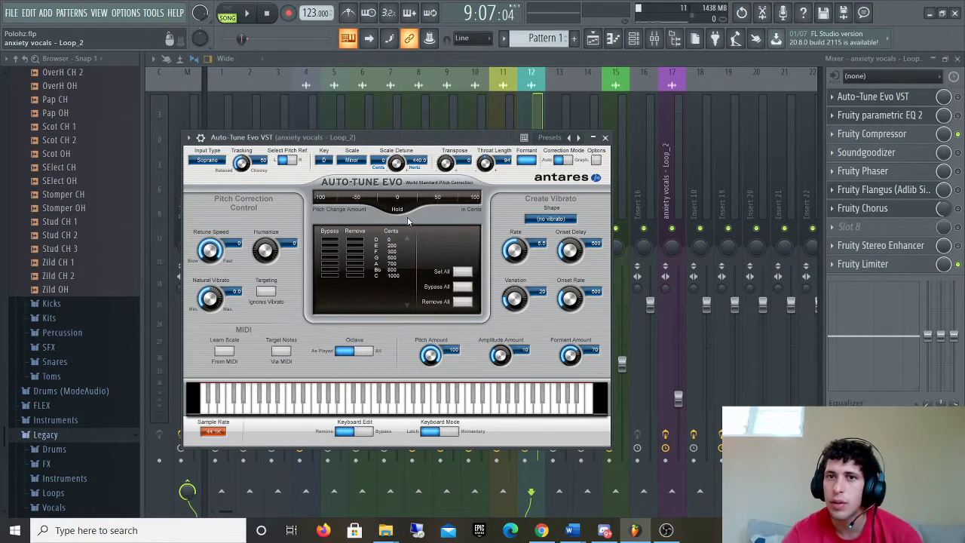
click(605, 137)
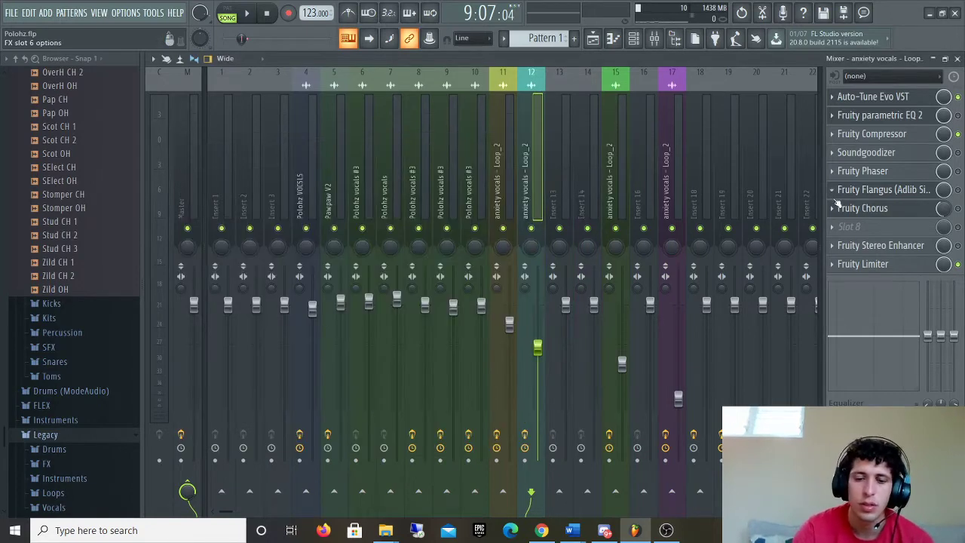
key(space)
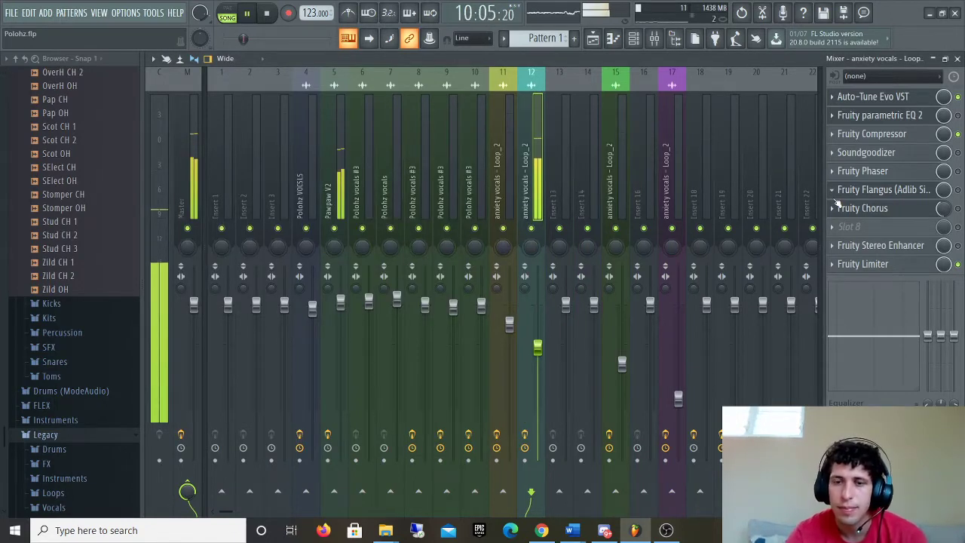
key(space)
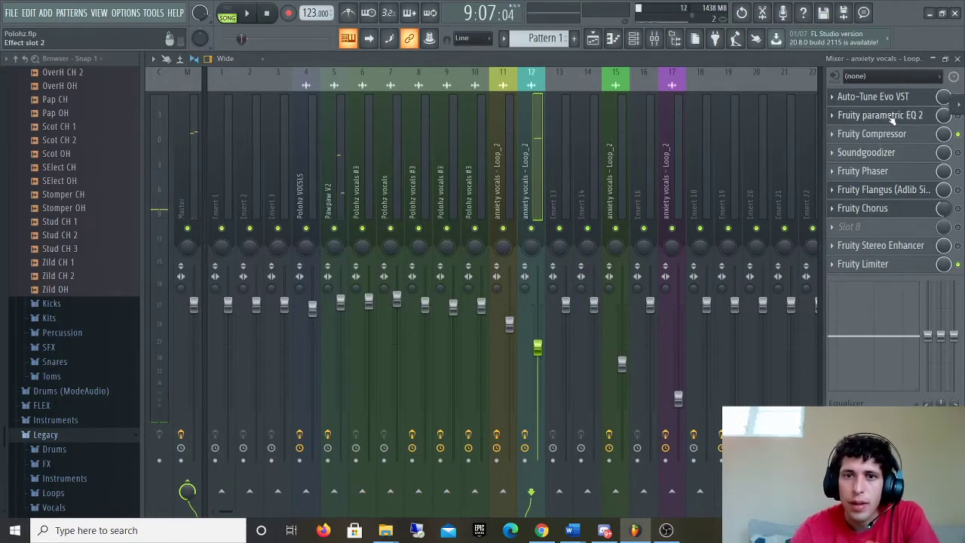
Step: Review and enable Fruity parametric EQ 2 and Soundgoodizer on insert 12, auditioning the looped section with each
click(920, 118)
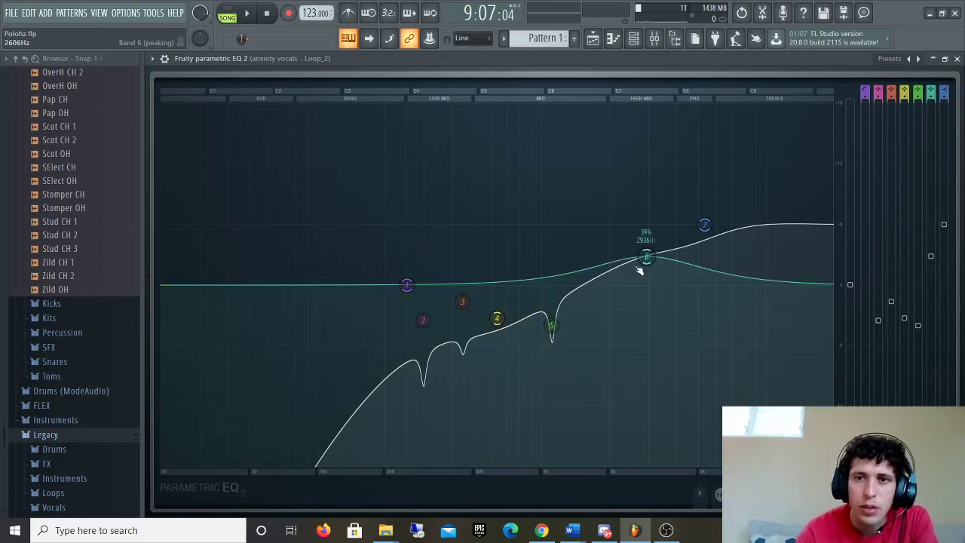
click(957, 58)
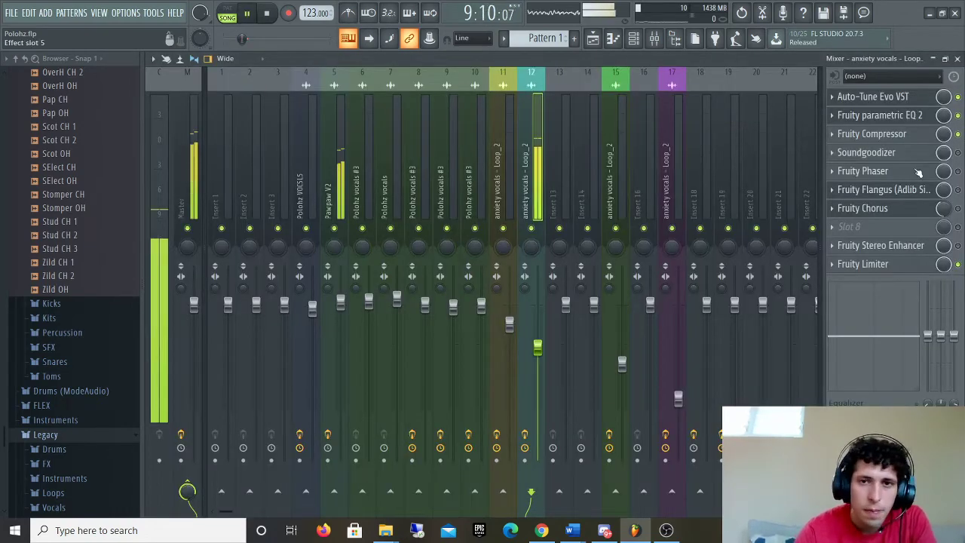
click(891, 155)
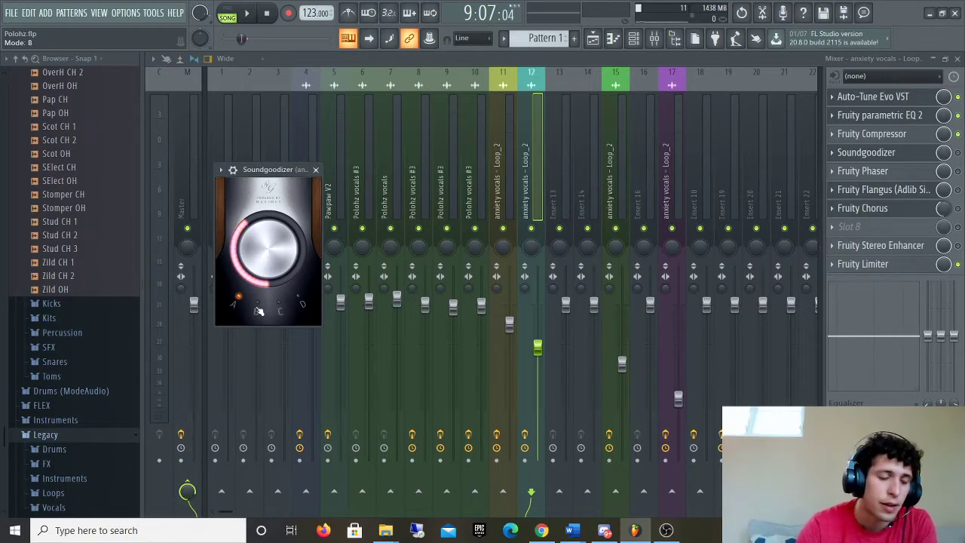
key(Escape)
key(space)
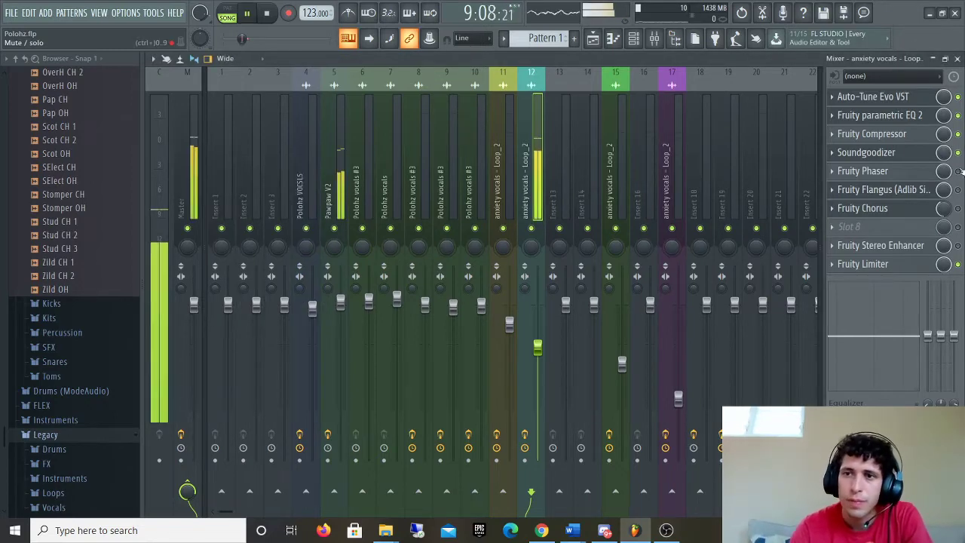
key(space)
Step: Review Fruity Phaser's settings and presets, enable it on insert 12, and compare the looped section with and without it
click(866, 172)
click(514, 201)
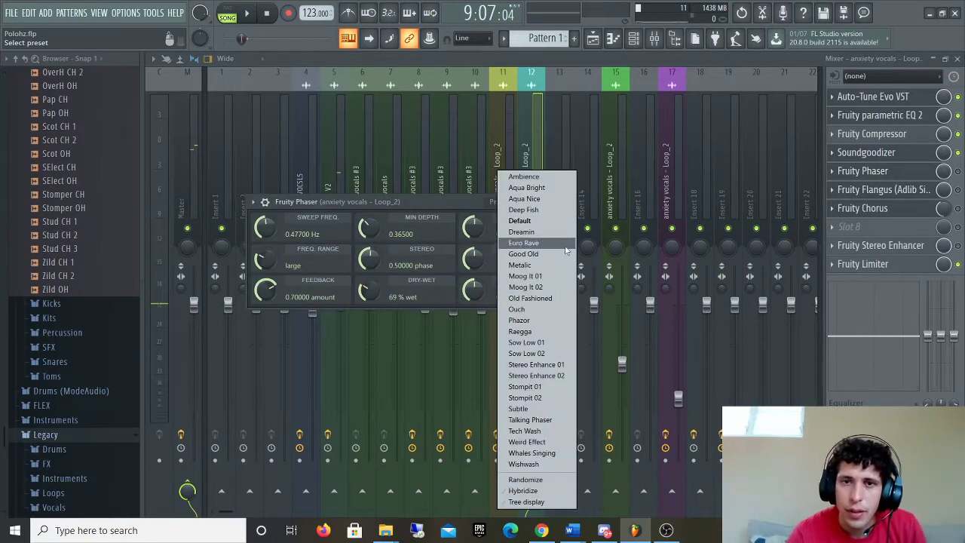
click(497, 204)
click(556, 202)
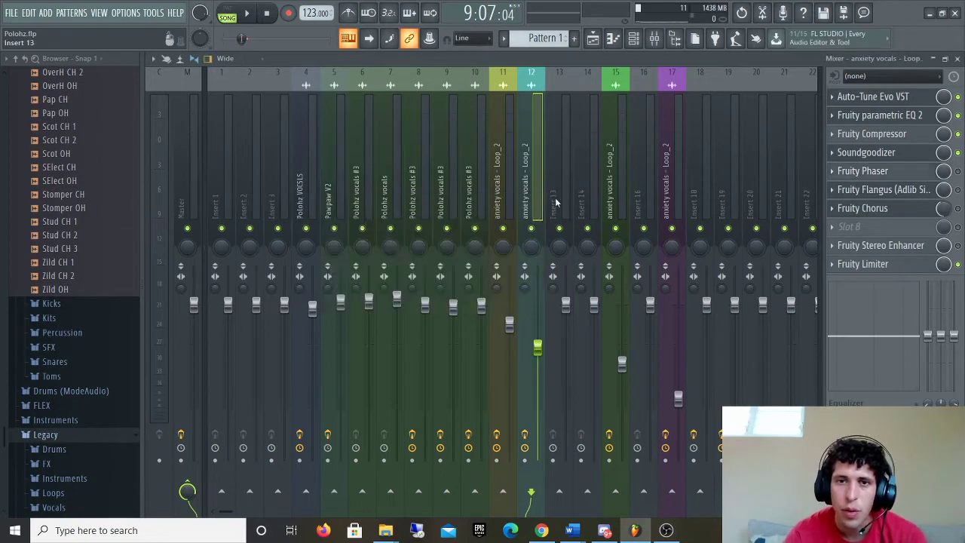
key(space)
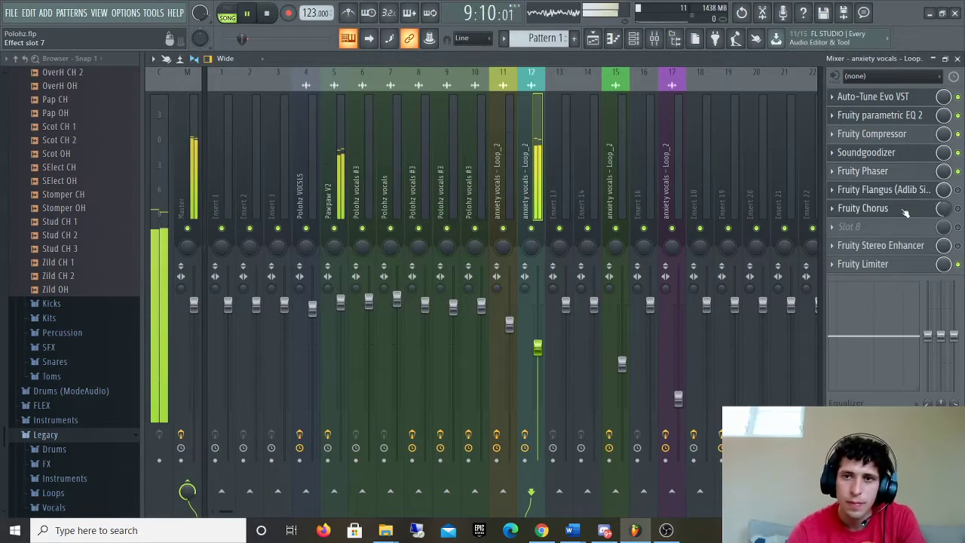
click(957, 171)
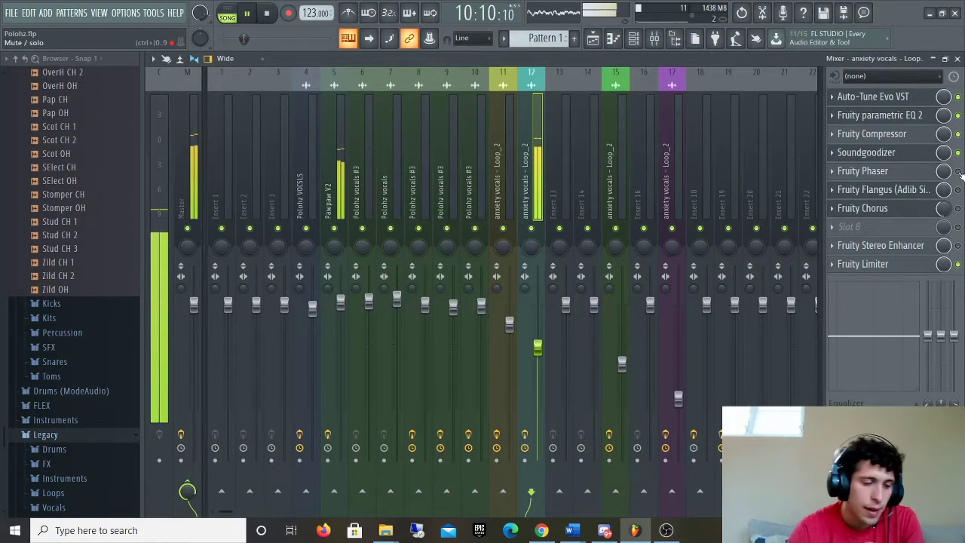
key(space)
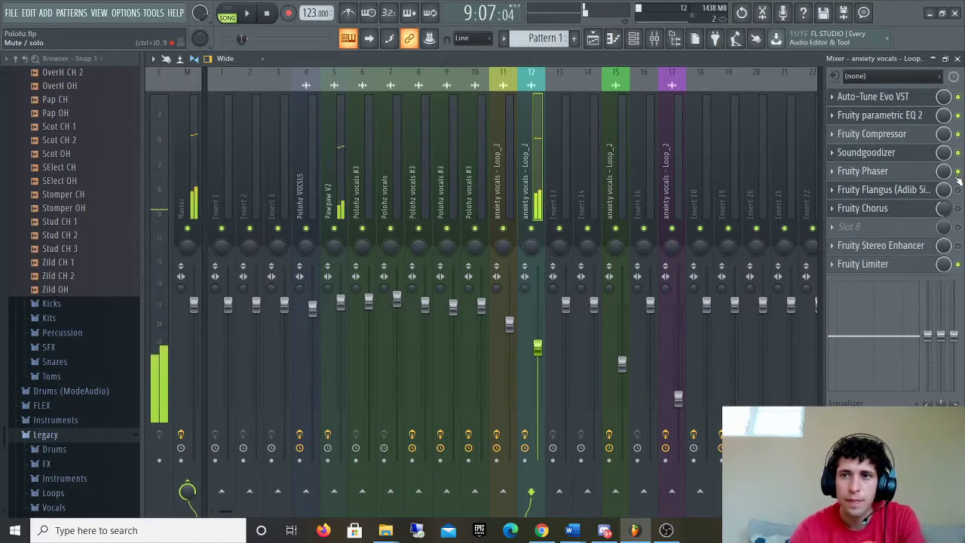
Step: Review the Fruity Flangus settings, enable it on insert 12, and audition the looped section
click(881, 189)
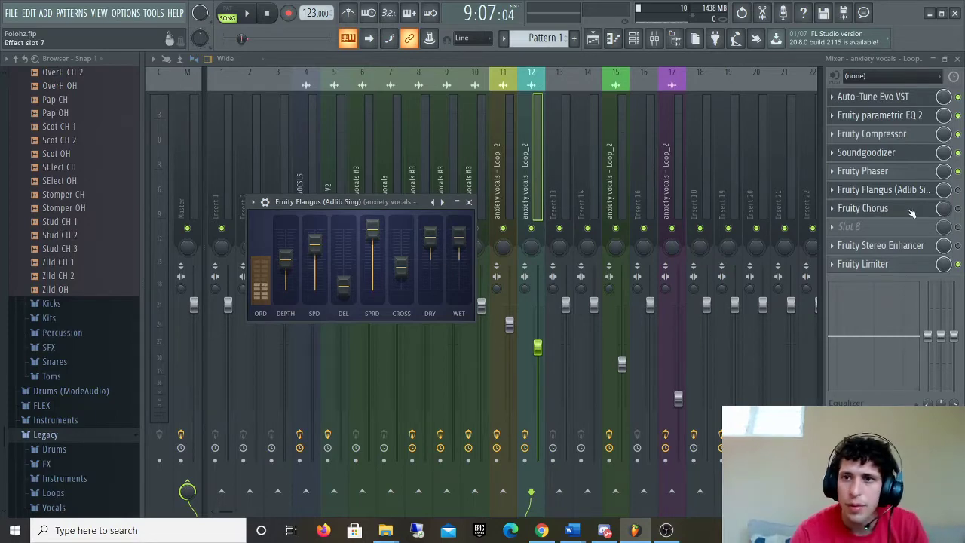
key(Escape)
key(space)
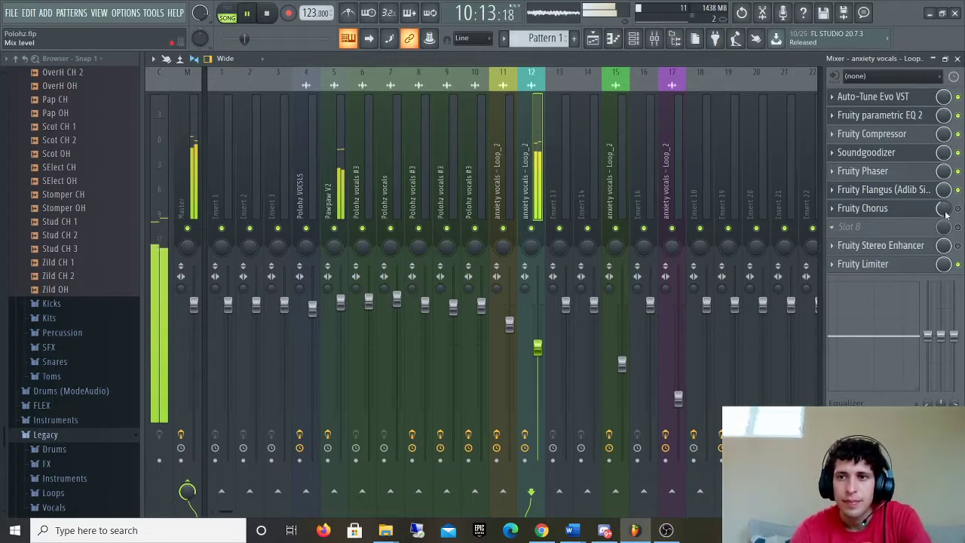
key(space)
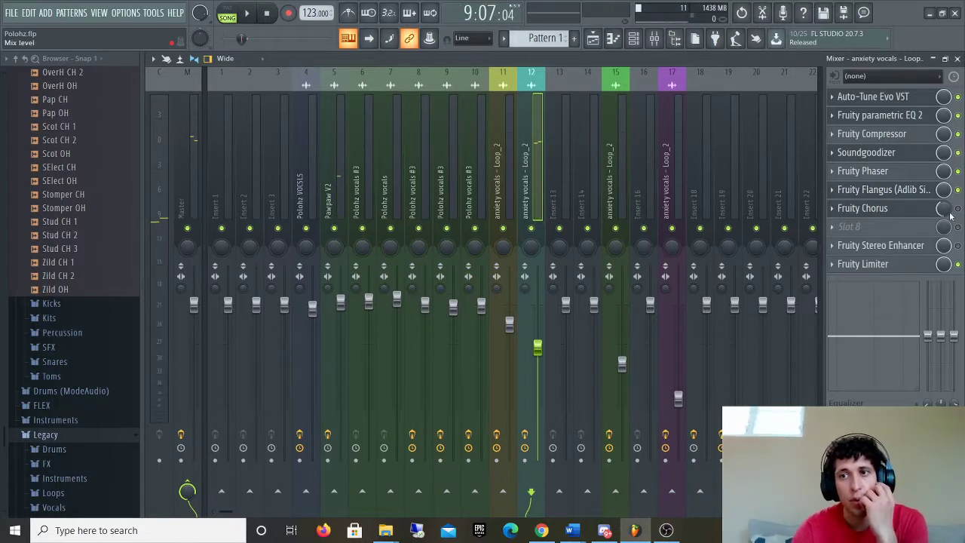
Step: Review Fruity Chorus's settings and preset list, enable it on insert 12, and audition the looped section
click(893, 211)
click(462, 155)
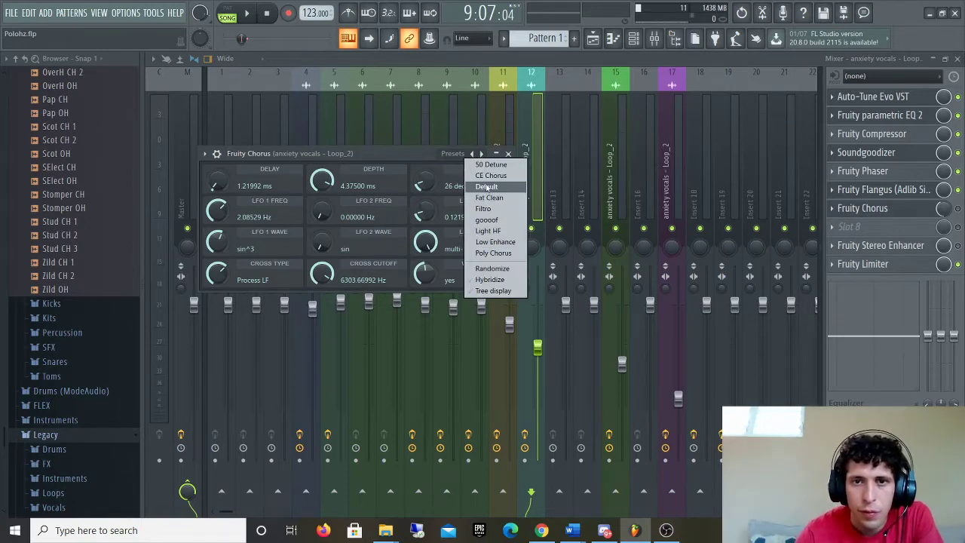
click(363, 154)
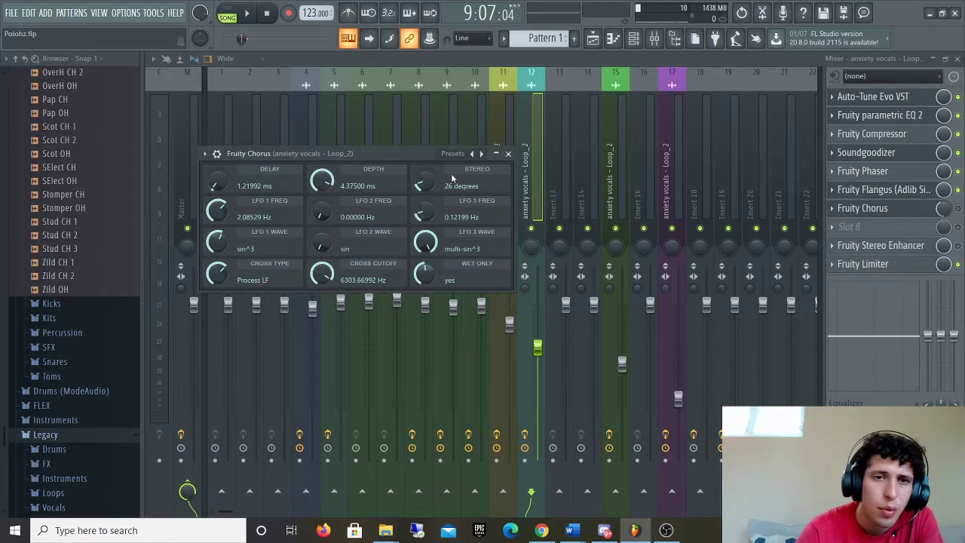
key(Escape)
key(space)
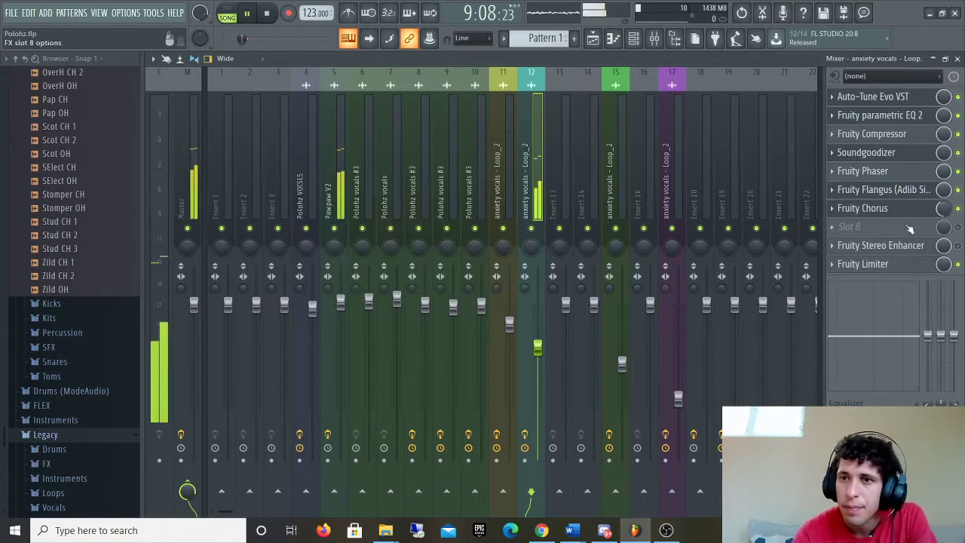
key(space)
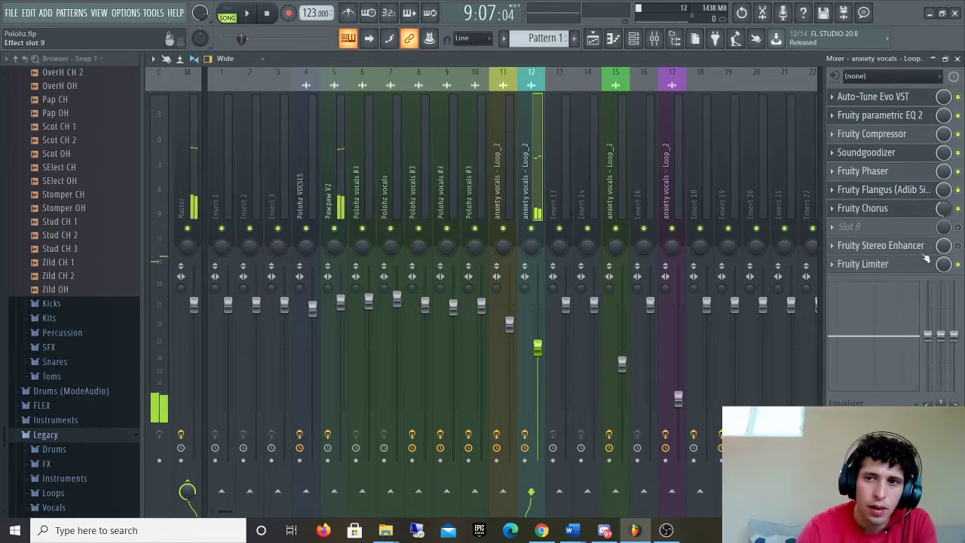
Step: Review the Fruity Stereo Enhancer settings, enable it on insert 12, and audition the looped section
click(885, 245)
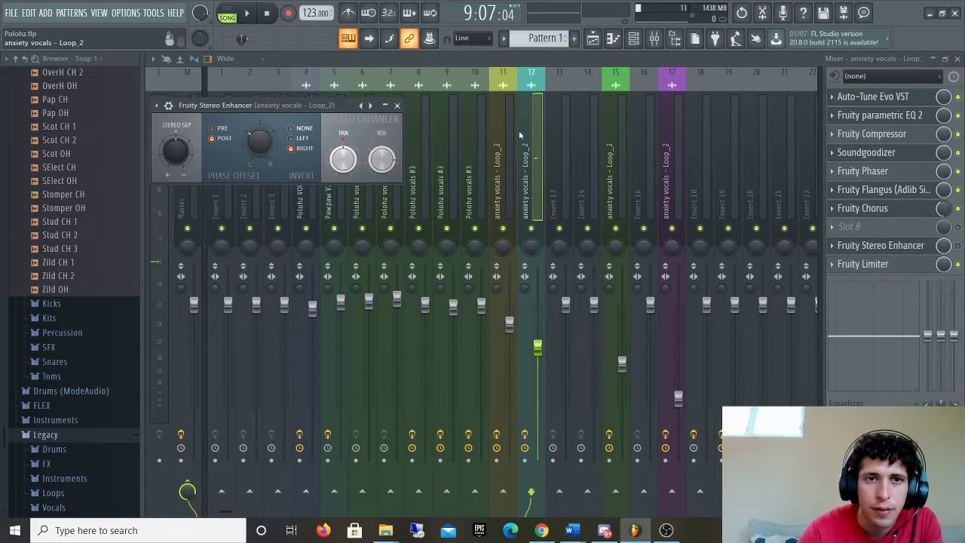
key(space)
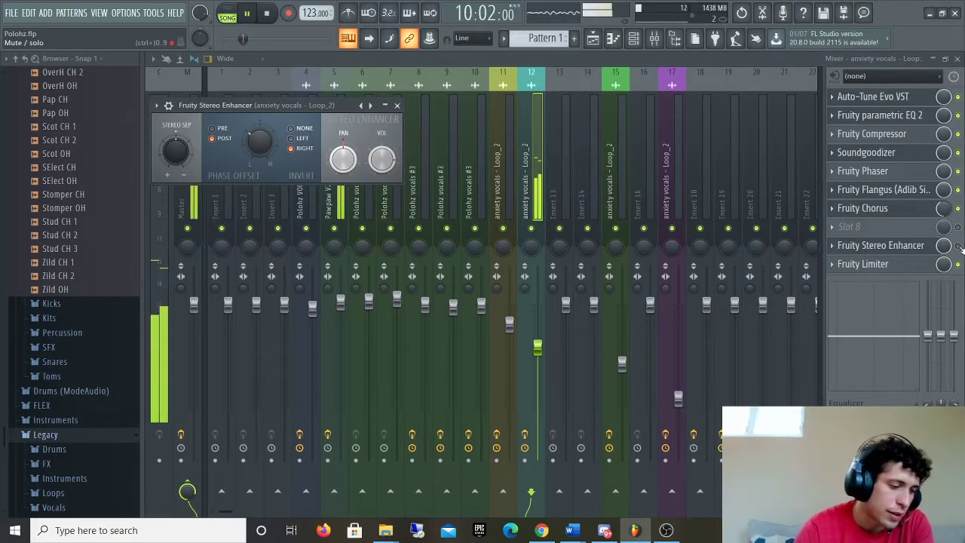
key(Escape)
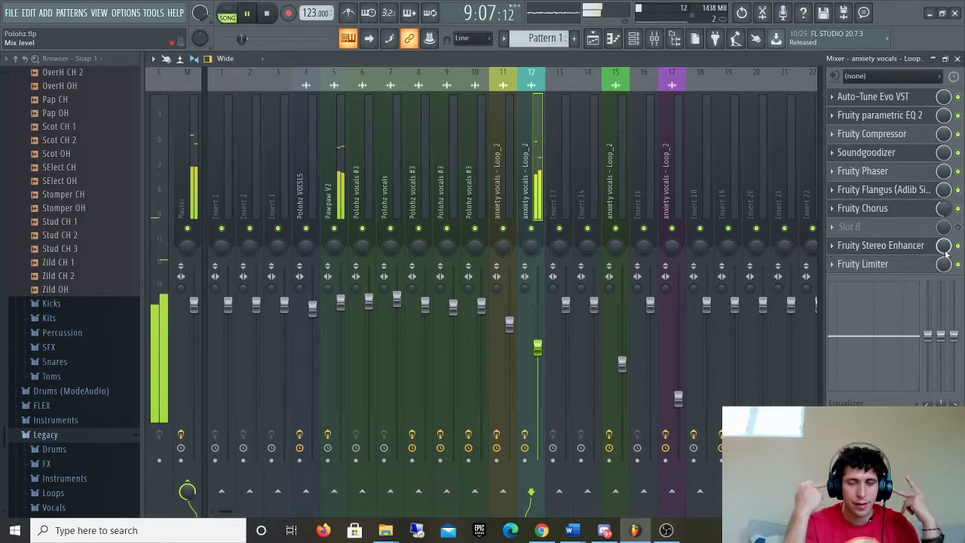
key(space)
Step: Unmute Track 5 in the playlist and audition both anxiety vocals layers together over the looped section
click(593, 38)
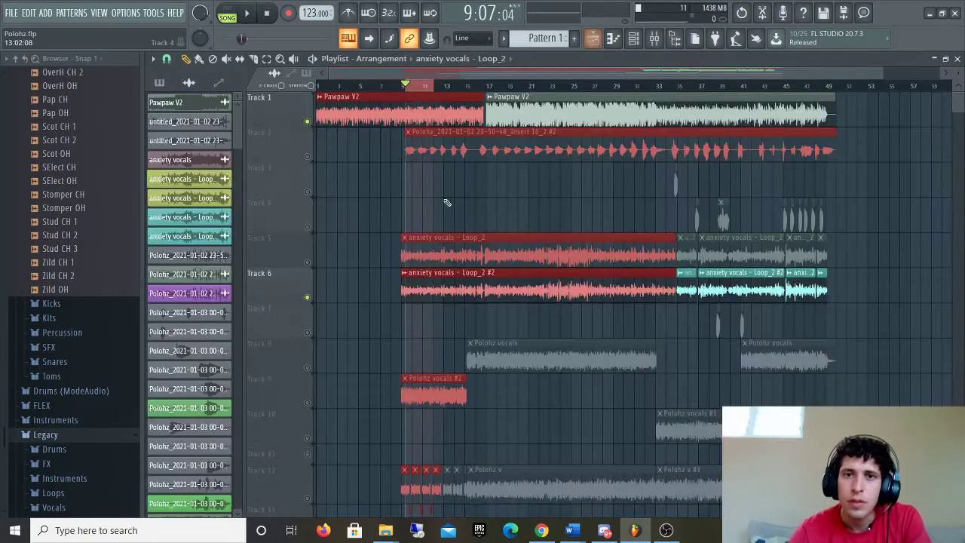
click(307, 263)
key(space)
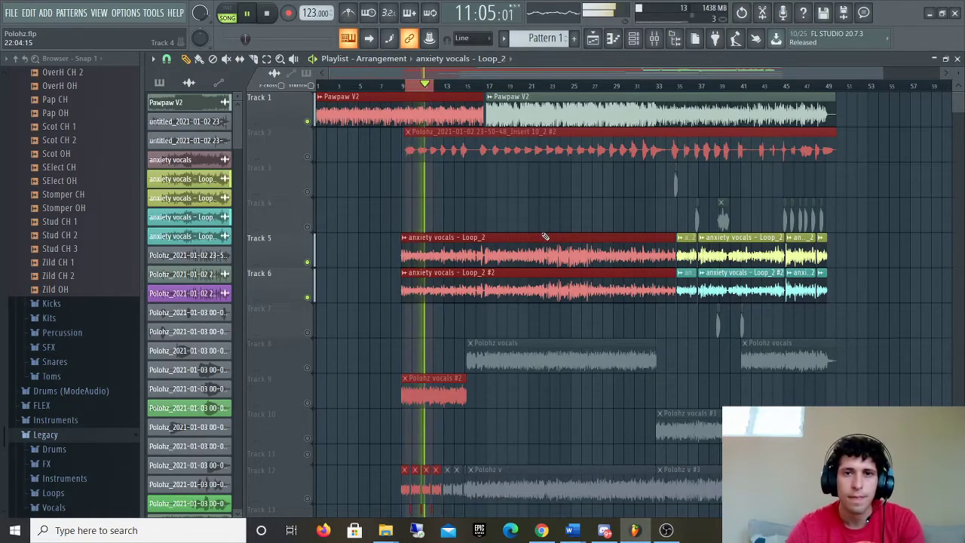
key(space)
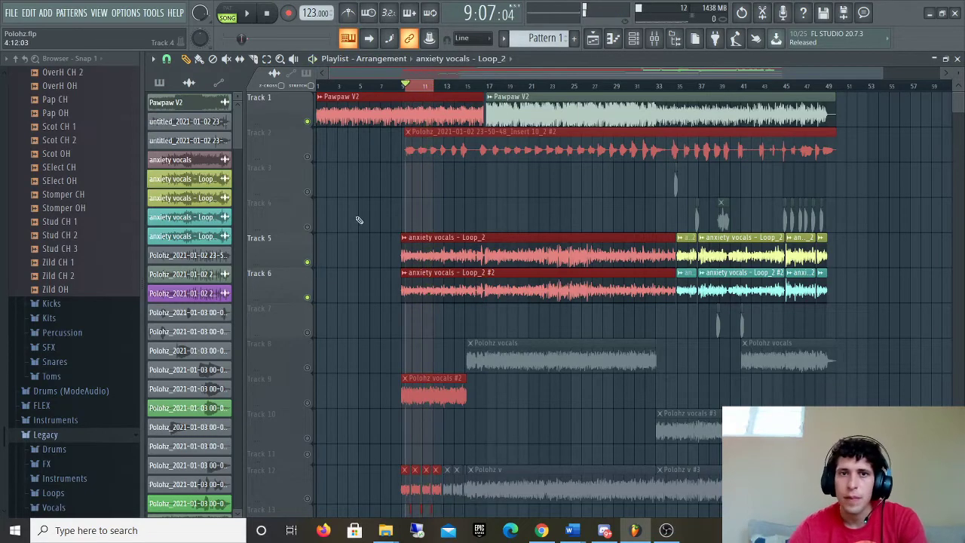
Step: Solo Track 2 in the playlist, select mixer insert 17, and play the looped section
right_click(308, 156)
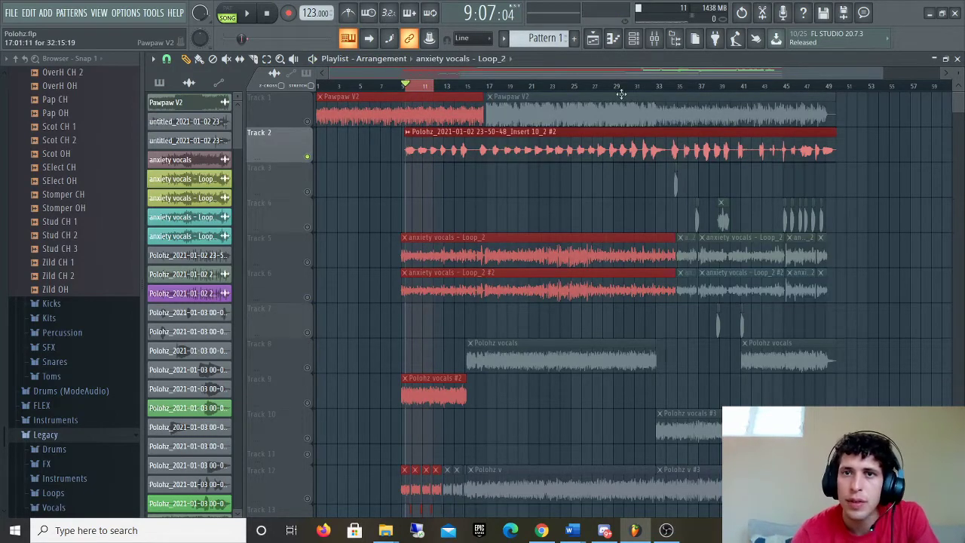
click(666, 42)
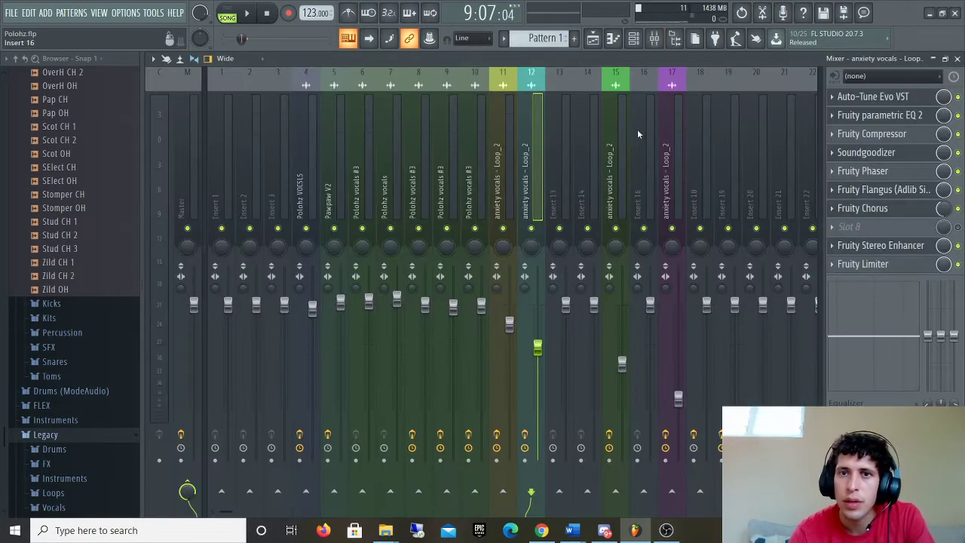
click(661, 122)
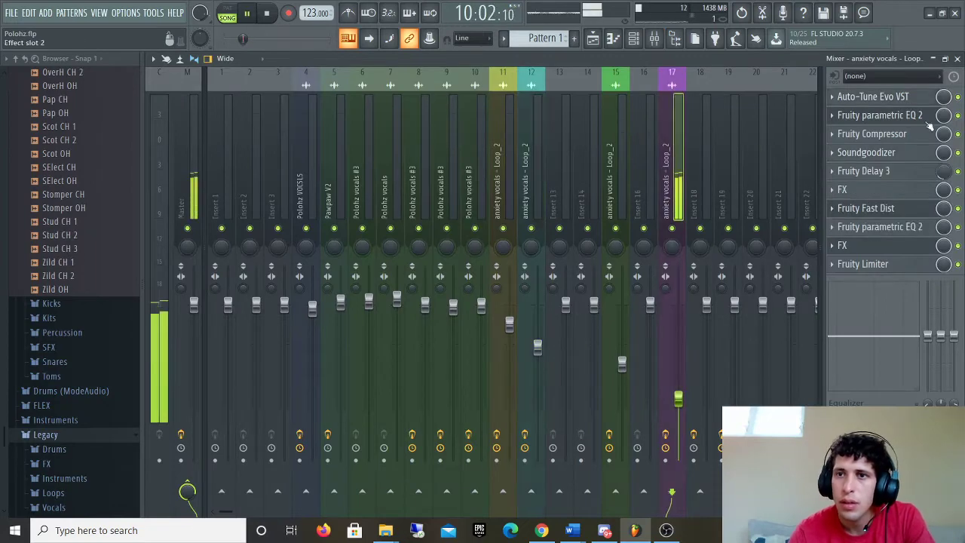
Step: Review the Auto-Tune Evo VST settings and the first Fruity parametric EQ 2's high-pass curve on insert 17 during playback
click(897, 97)
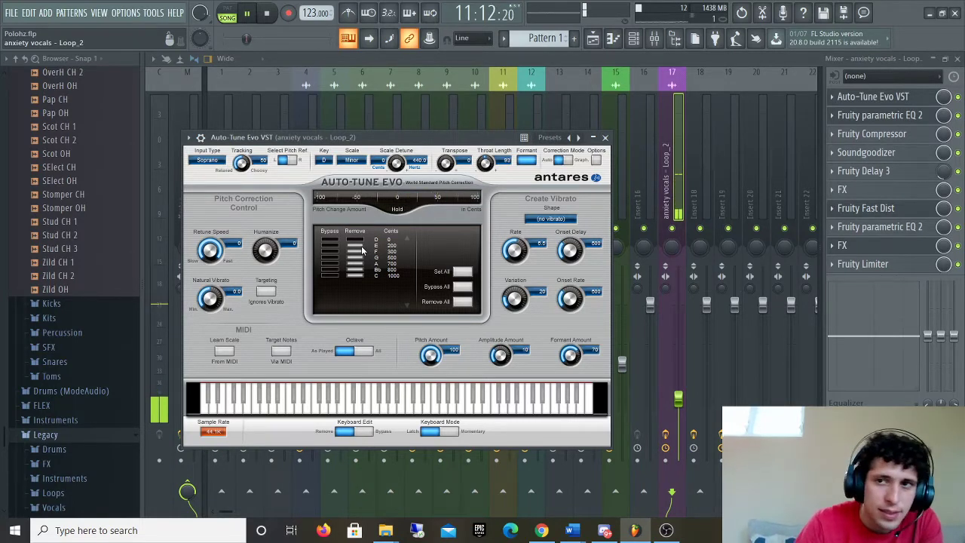
click(872, 96)
click(879, 114)
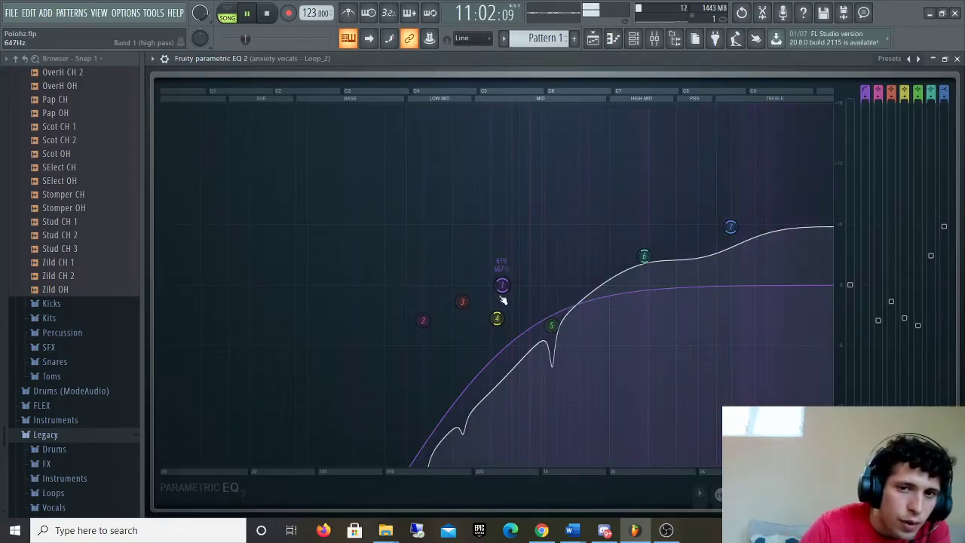
mouse_move(502, 284)
mouse_down()
mouse_move(366, 279)
mouse_move(485, 285)
mouse_up()
click(934, 59)
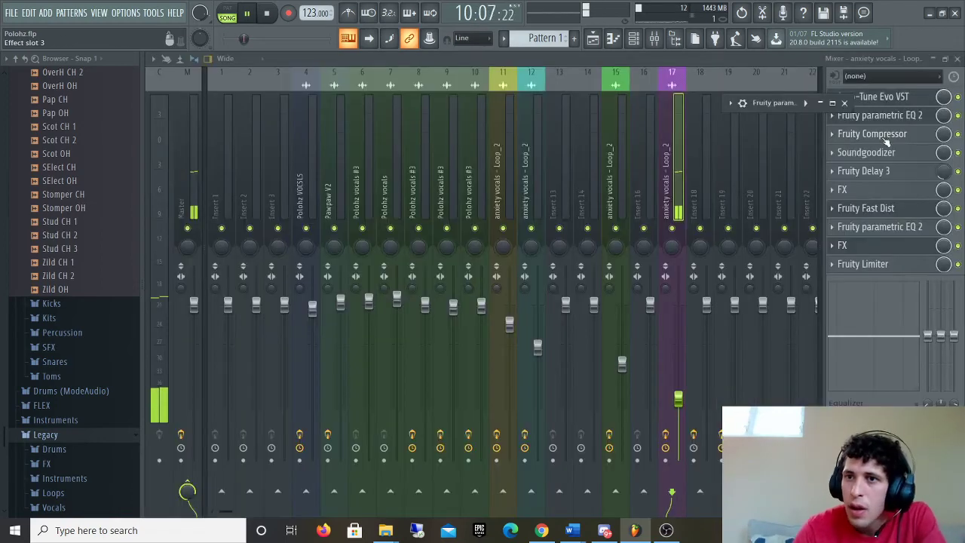
Step: Review the Fruity Compressor and Soundgoodizer settings on insert 17, then stop playback
click(848, 133)
click(867, 153)
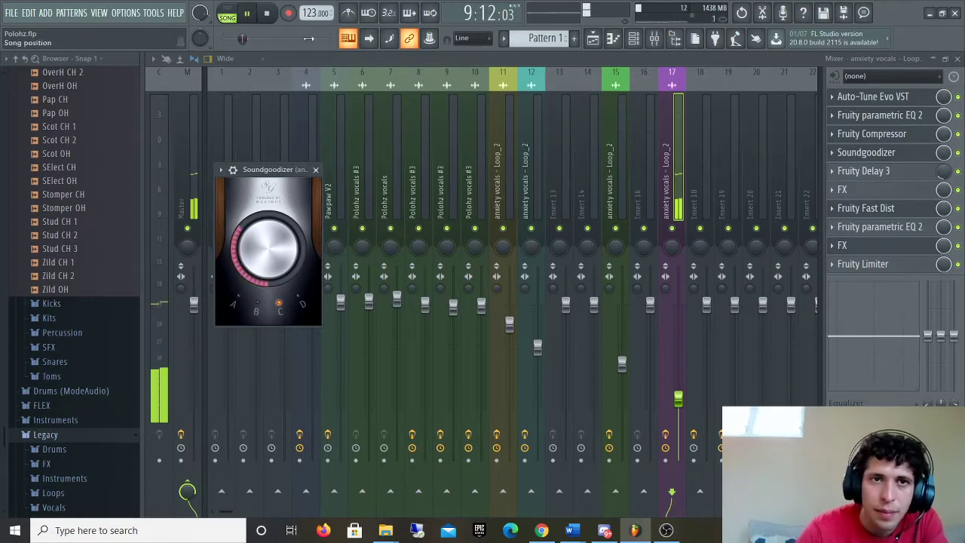
click(246, 13)
Step: Review Fruity Delay 3's settings and presets on insert 17 and audition the looped section with it
click(876, 172)
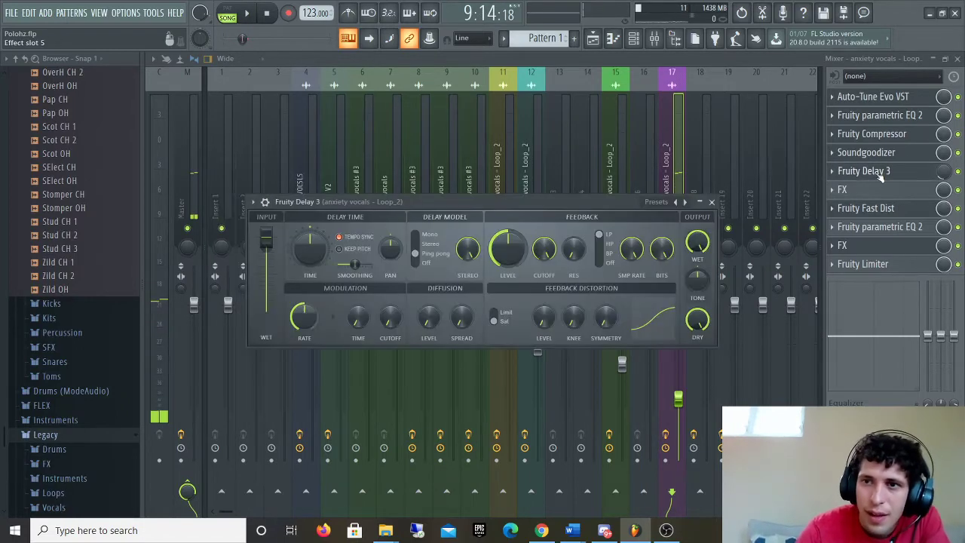
click(653, 202)
key(Escape)
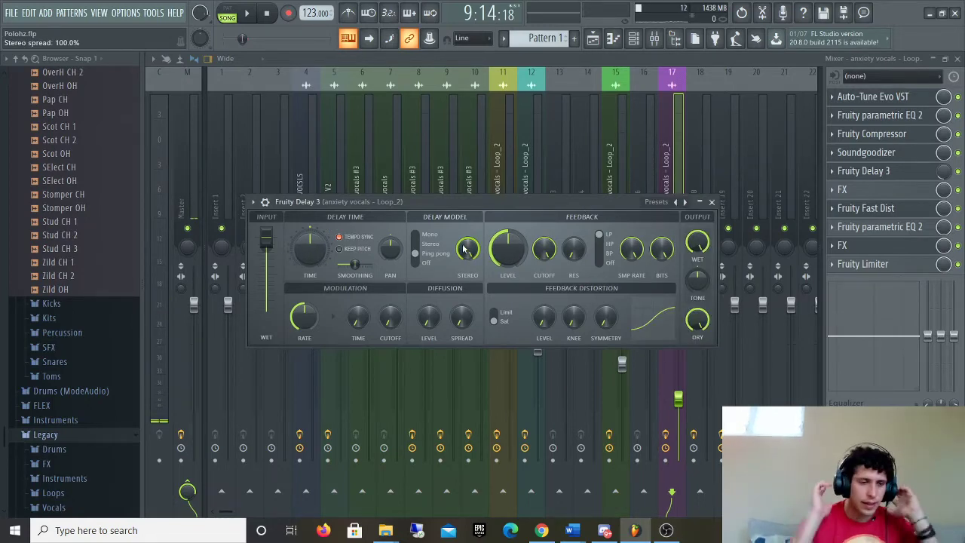
key(space)
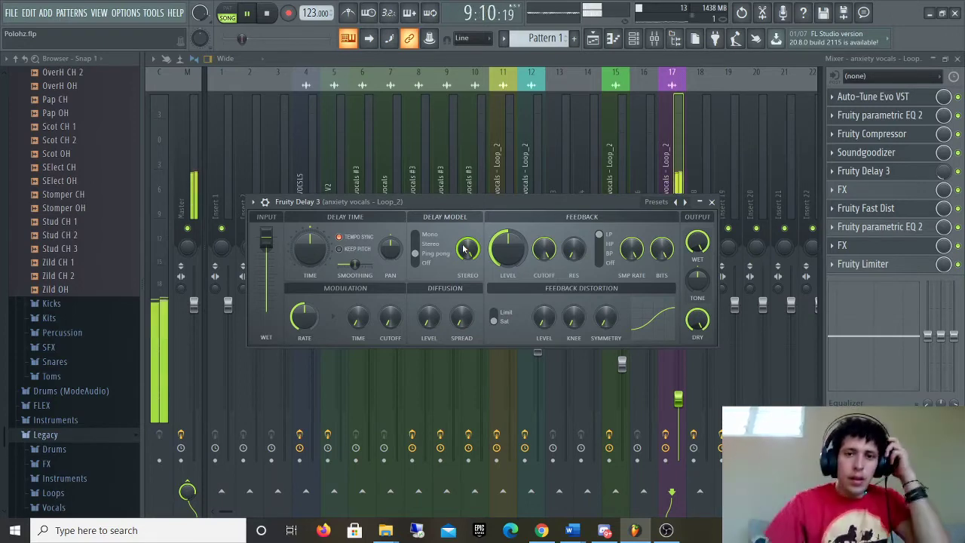
click(245, 15)
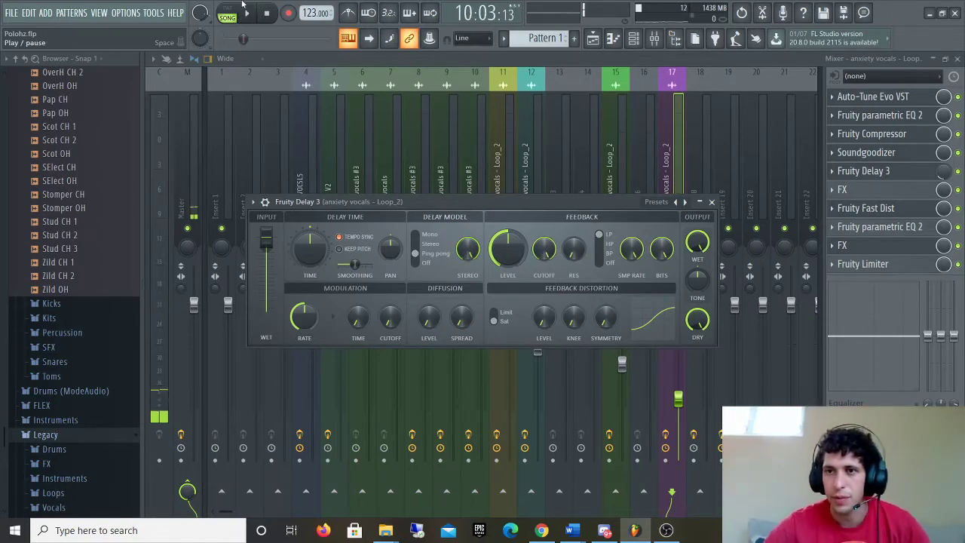
Step: Review the first Effector FX module's Vox effect and its XY pad on insert 17, and audition the looped section
click(840, 190)
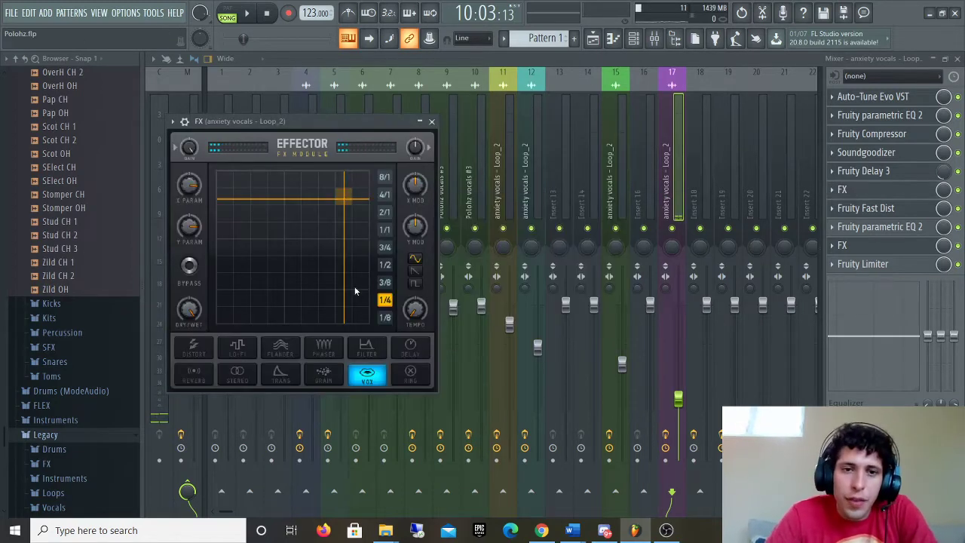
drag(343, 197, 344, 199)
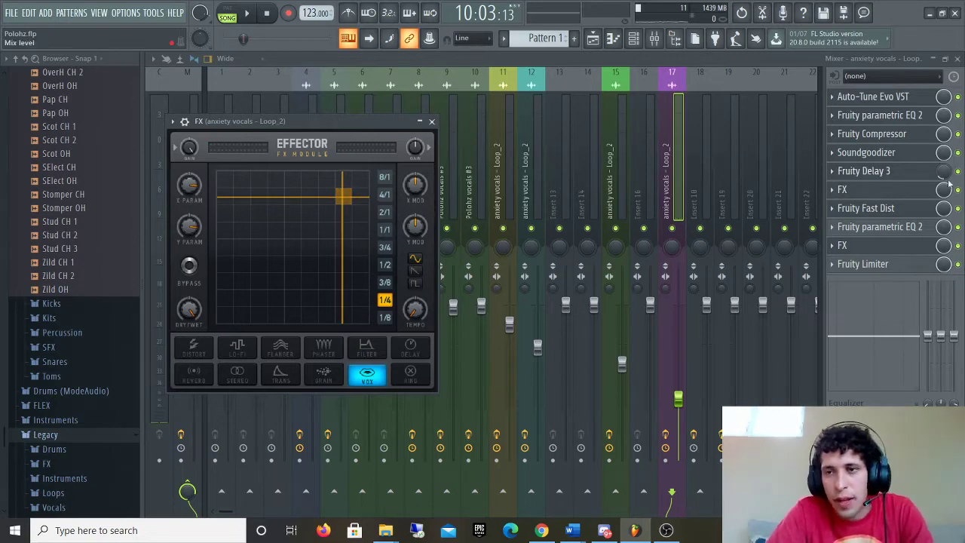
key(Escape)
key(space)
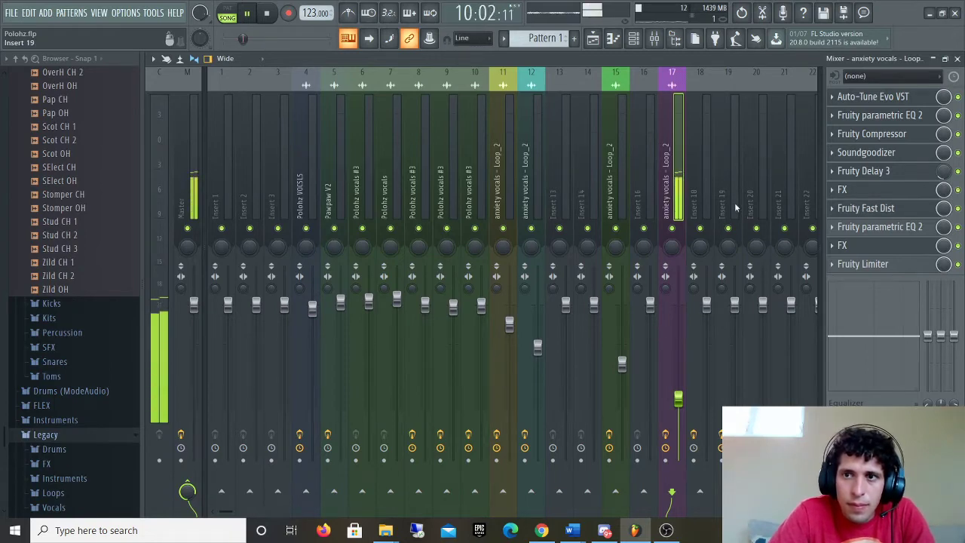
key(space)
Step: Review the Fruity Fast Dist settings on insert 17 and compare the looped section with and without the distortion
click(896, 209)
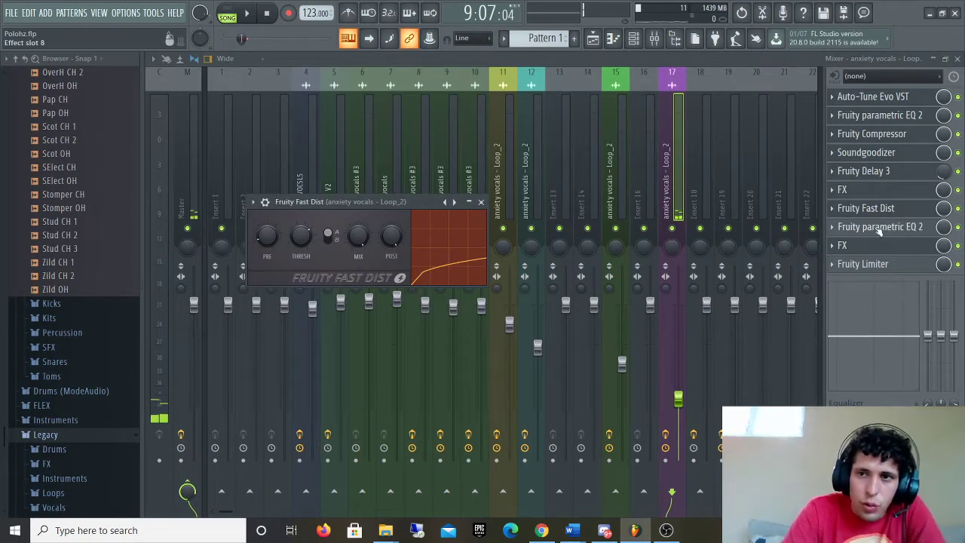
key(space)
click(865, 209)
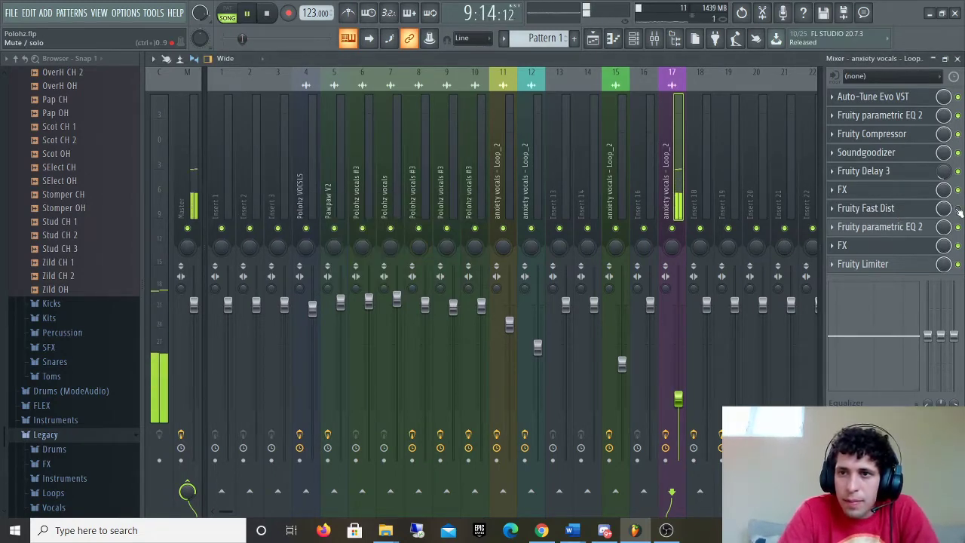
key(space)
Step: Review the second Fruity parametric EQ 2's curve and the second Effector module's Stereo effect on insert 17
click(868, 226)
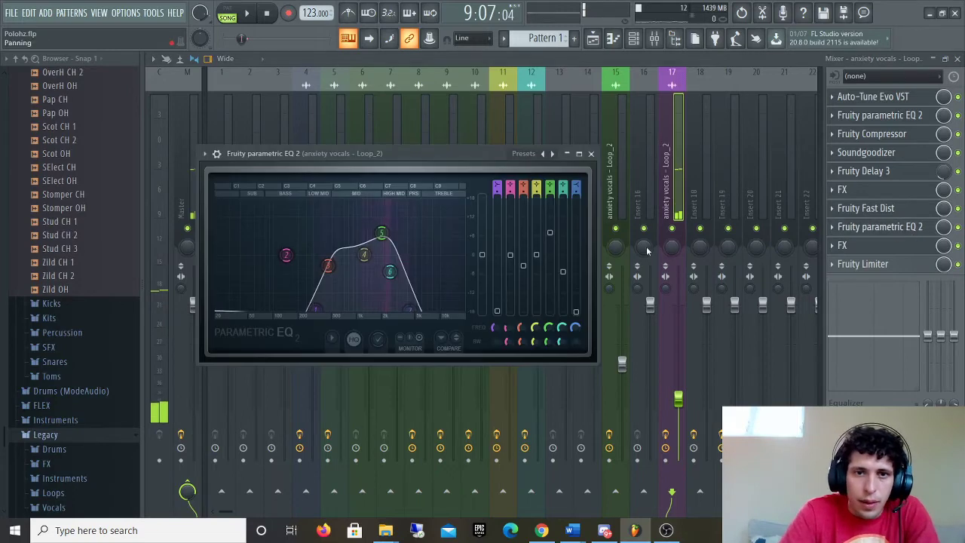
click(590, 154)
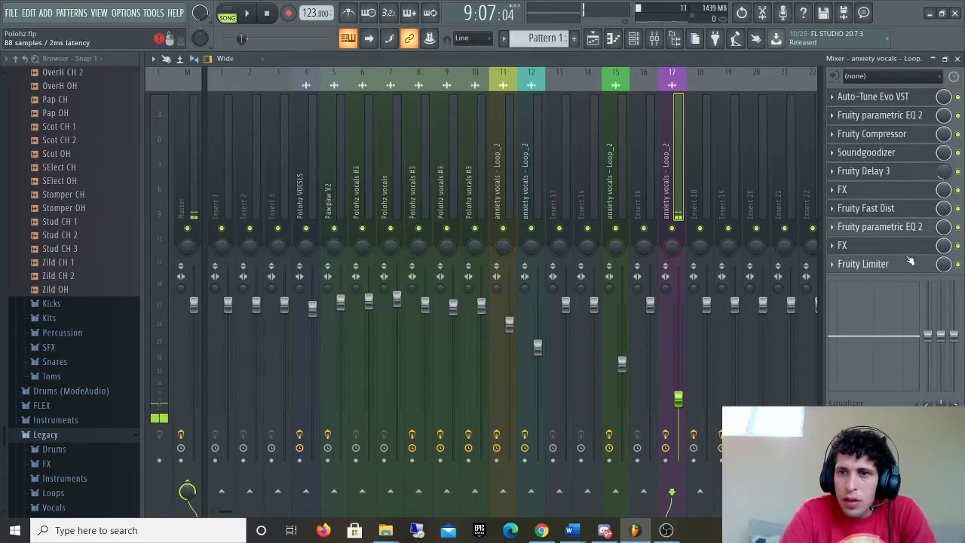
click(867, 245)
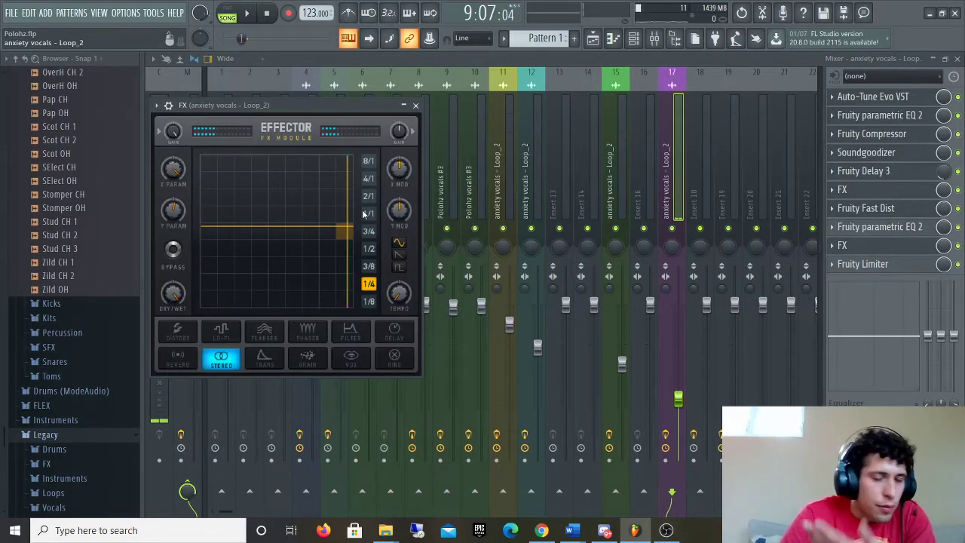
click(416, 104)
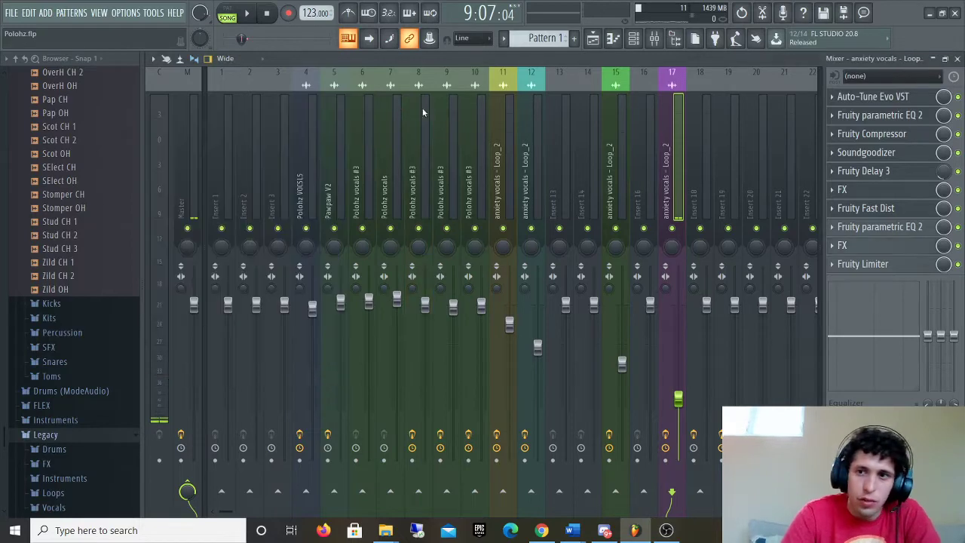
Step: Review the Fruity Limiter's compressor settings on insert 17 and return to the playlist
click(859, 264)
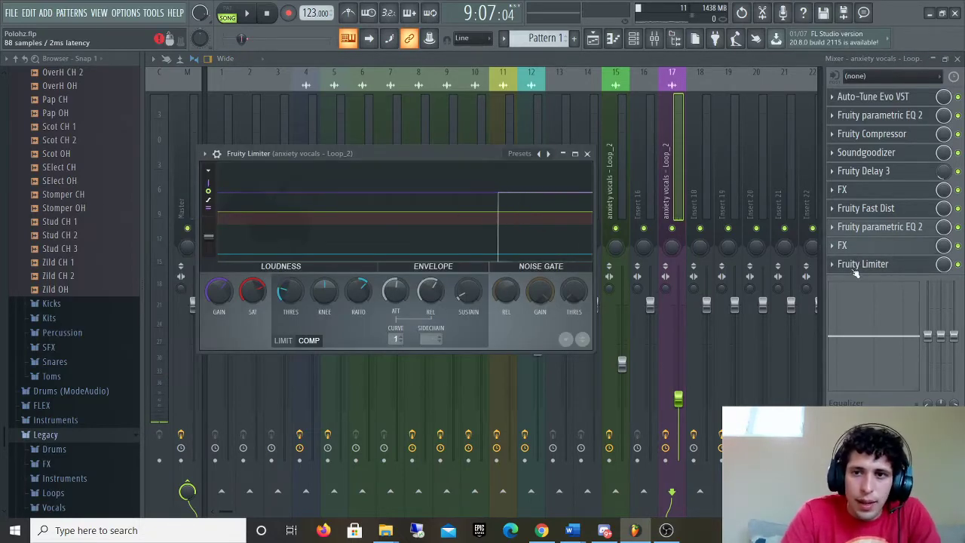
click(859, 263)
click(592, 38)
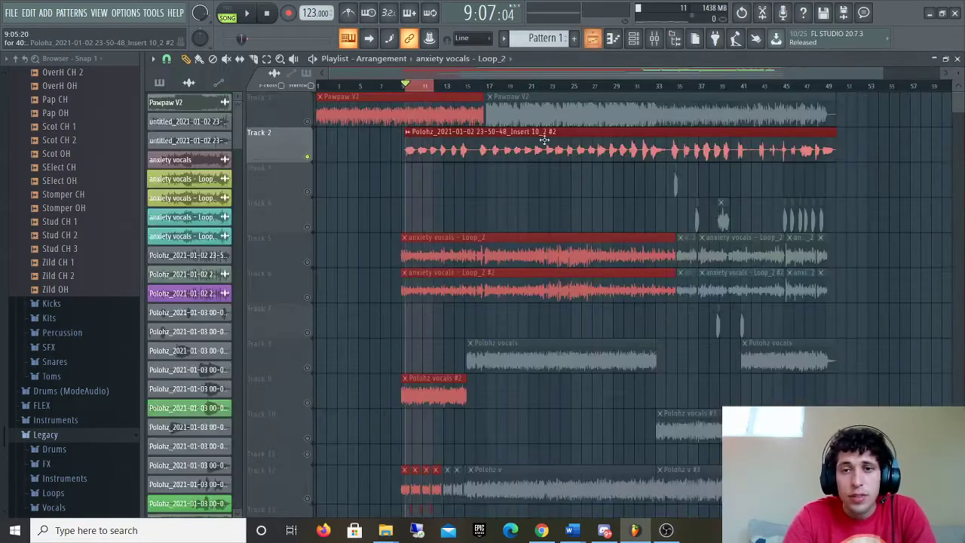
Step: Isolate the ad-libs by soloing Tracks 3 and 4 together, and audition them from around bars 34 and 44
drag(303, 181, 308, 217)
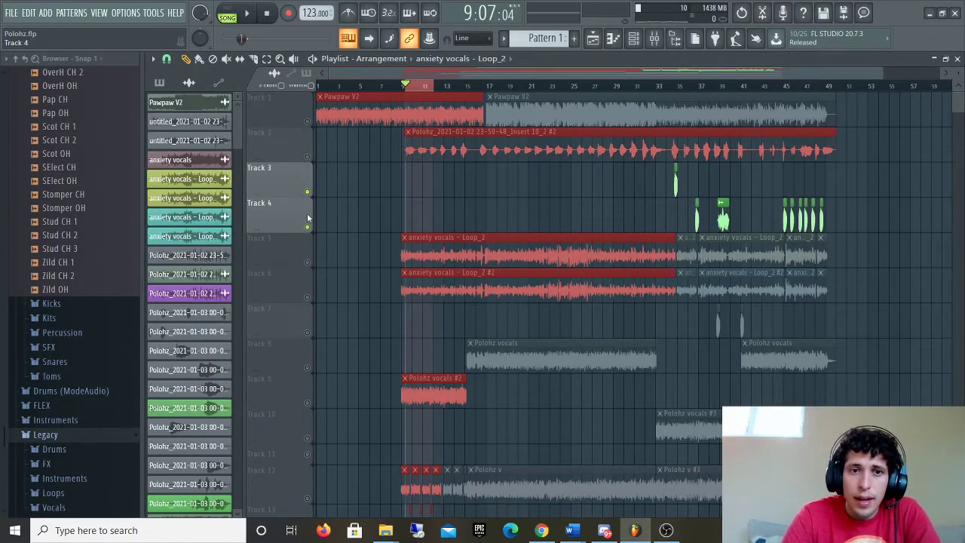
key(space)
click(670, 86)
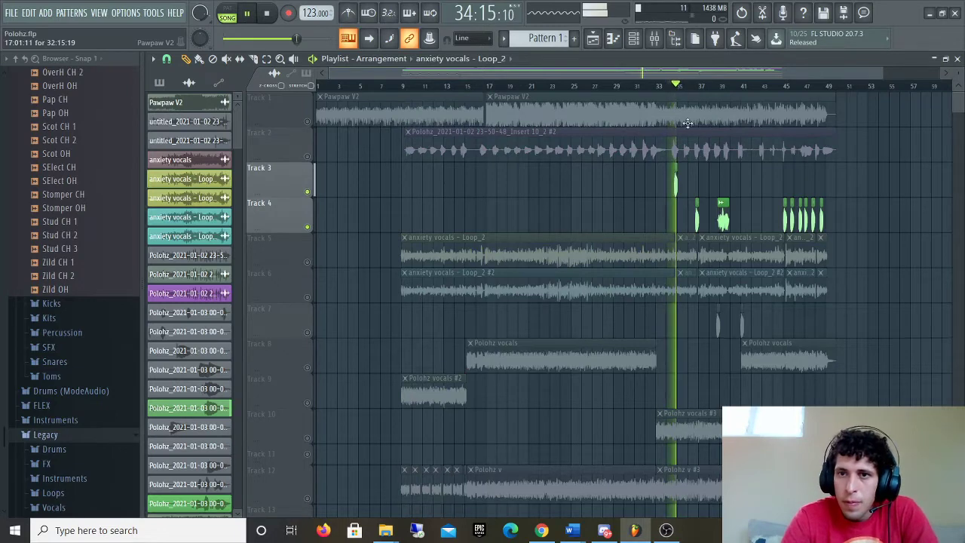
click(785, 88)
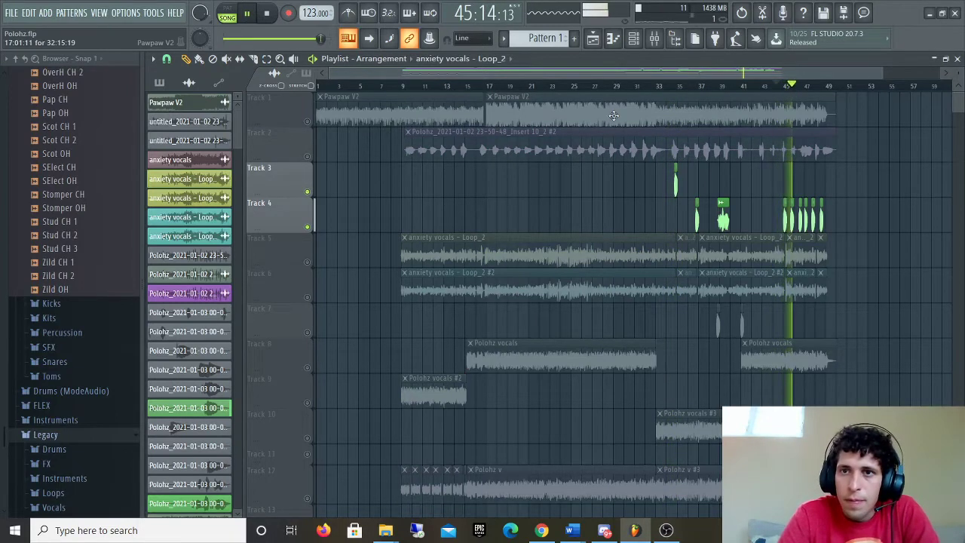
Step: Unmute the Pawpaw V2 beat on Track 1 and briefly bring in the vocals on Tracks 5 and 6 during playback
click(307, 121)
click(306, 261)
click(307, 297)
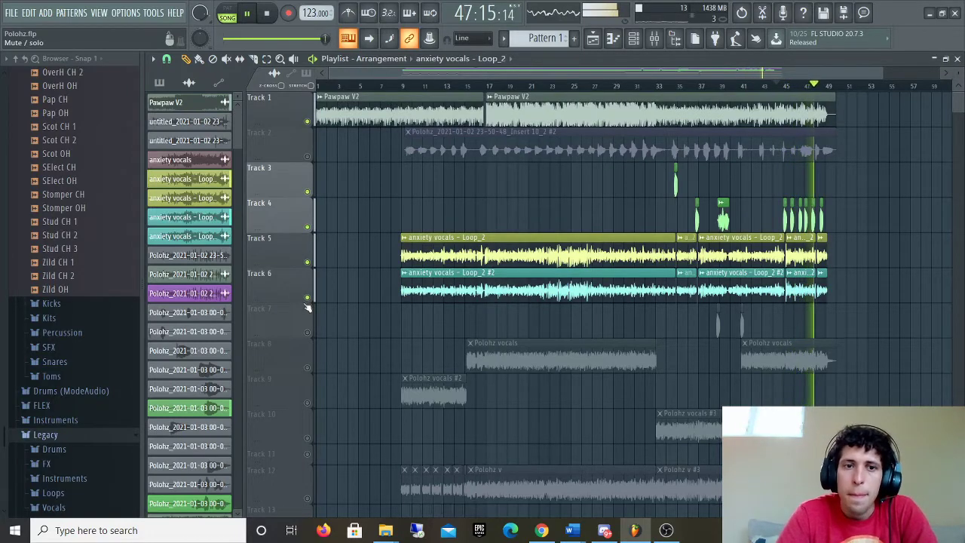
click(307, 297)
click(307, 261)
key(space)
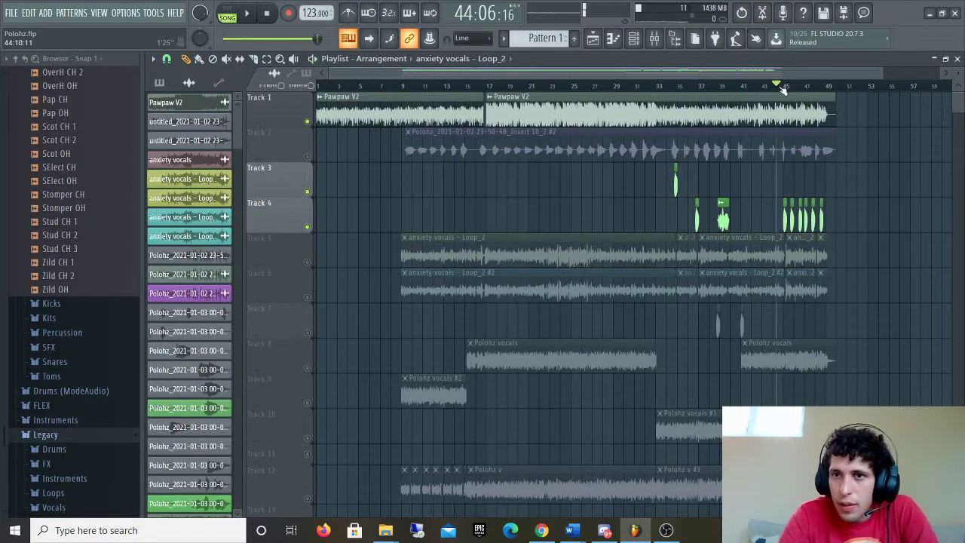
Step: Loop the ad-lib around bar 45 and audition it while viewing insert 15 in the mixer
drag(784, 89, 791, 92)
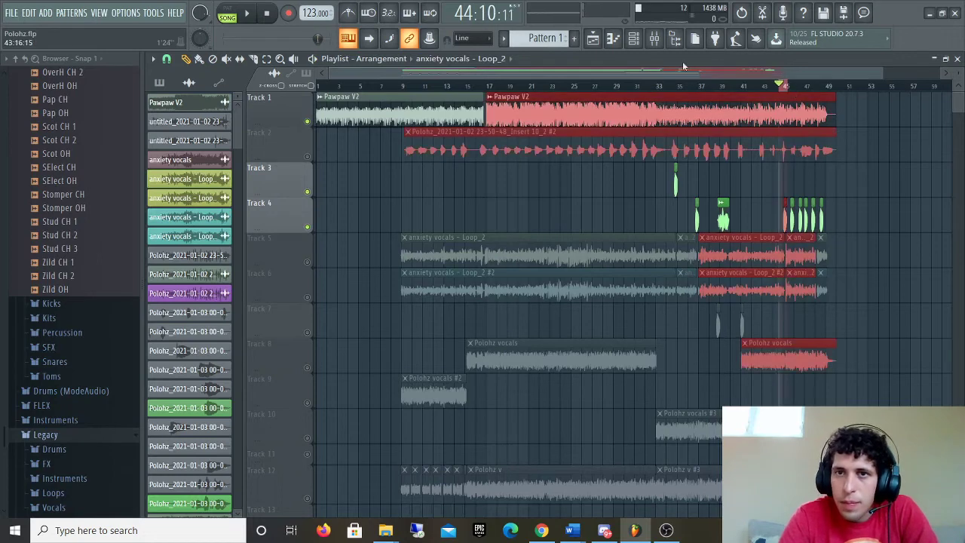
key(space)
click(654, 39)
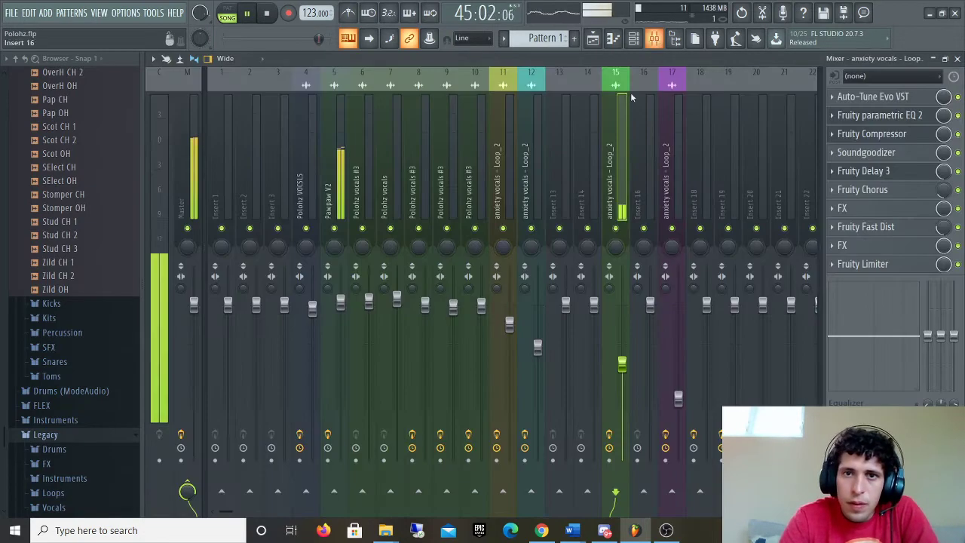
key(space)
Step: Review the Auto-Tune Evo VST settings and the Fruity parametric EQ 2 on insert 15
click(900, 98)
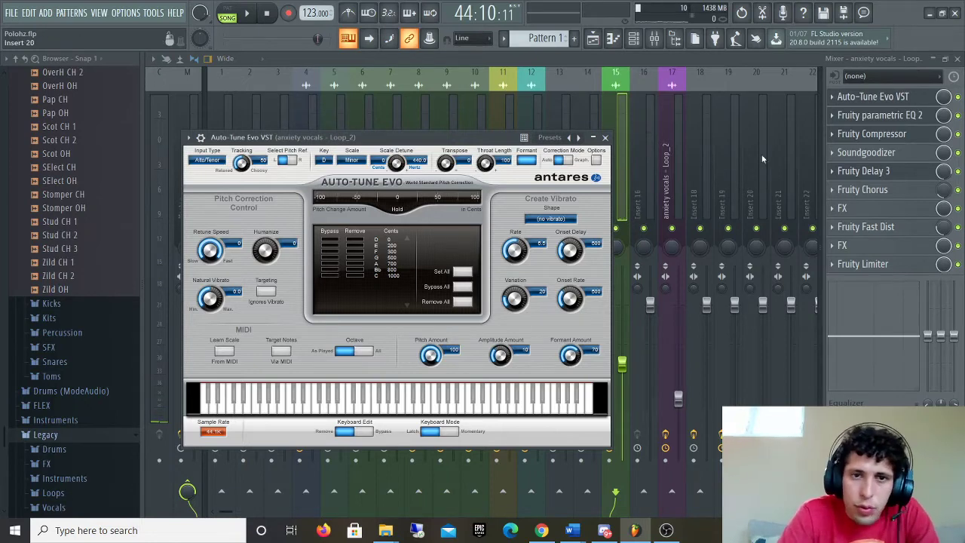
click(874, 97)
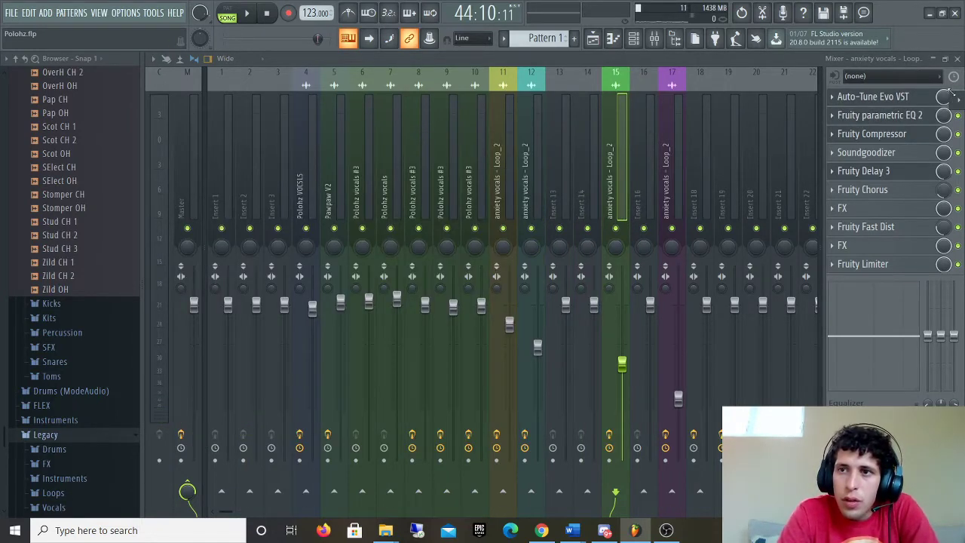
click(878, 115)
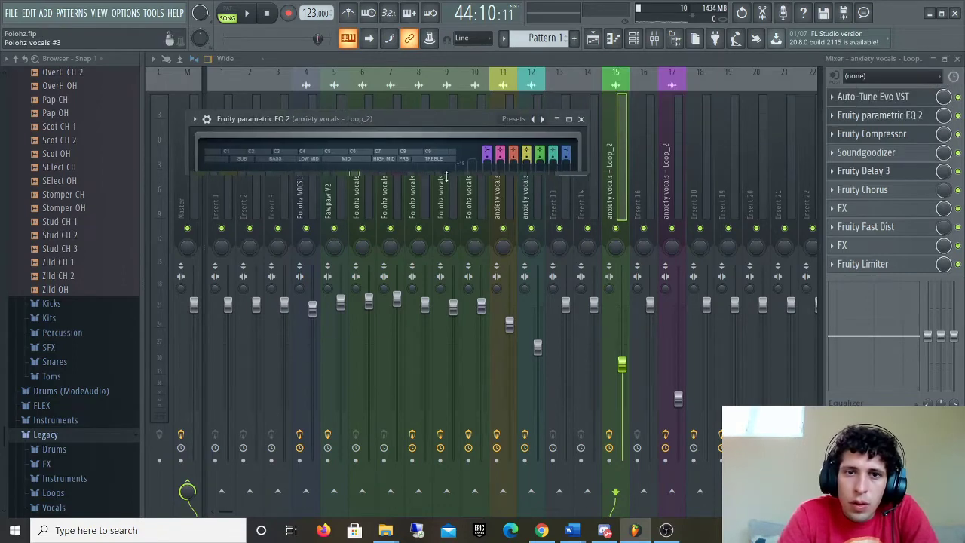
click(580, 119)
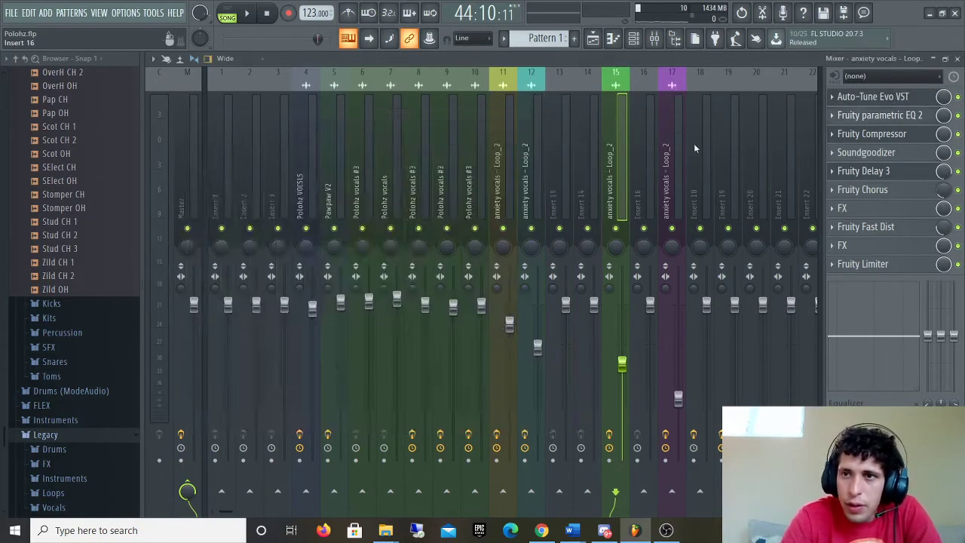
Step: Review the Fruity Compressor, Soundgoodizer and Fruity Delay 3 settings on insert 15
click(890, 135)
click(880, 153)
click(866, 170)
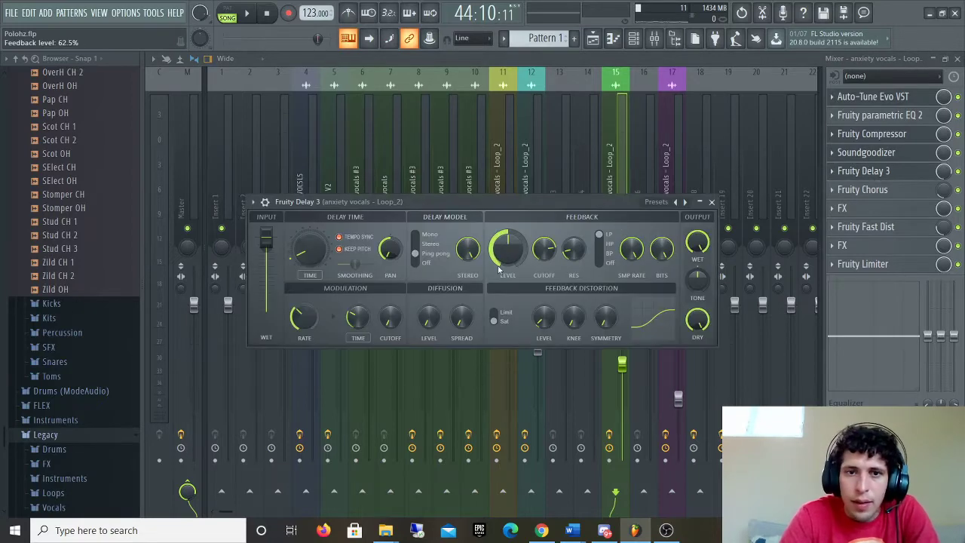
click(656, 201)
click(539, 205)
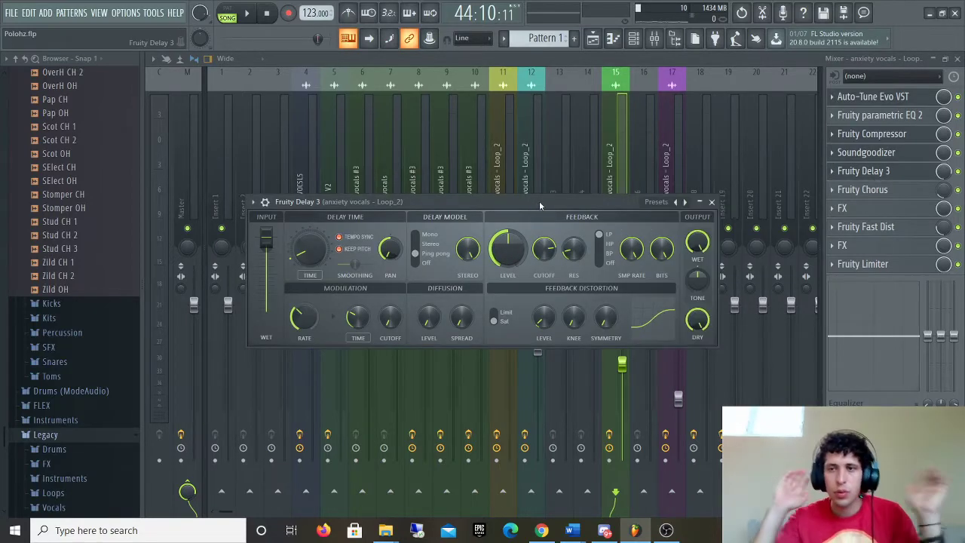
click(867, 170)
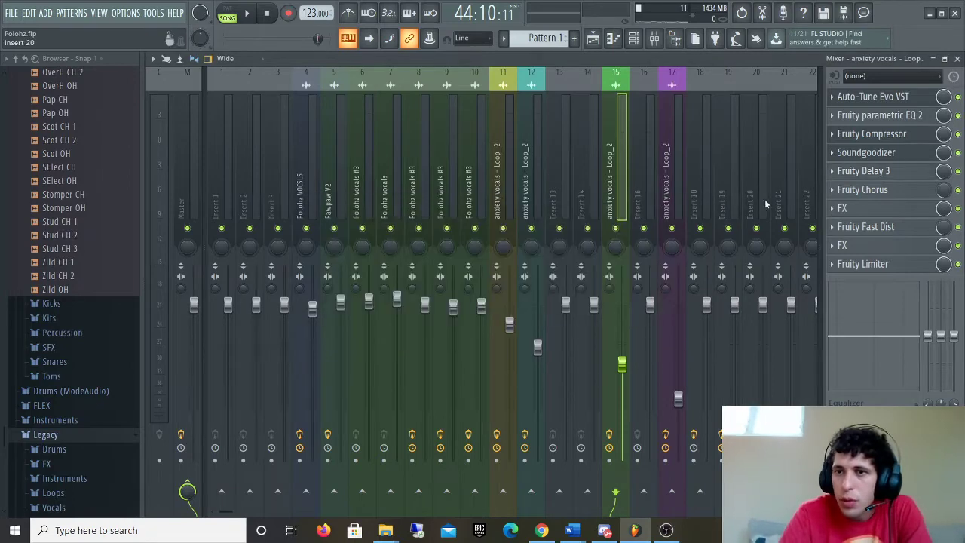
Step: Review the Fruity Chorus settings and the first Effector module's Vox effect with its XY pad on insert 15
click(867, 190)
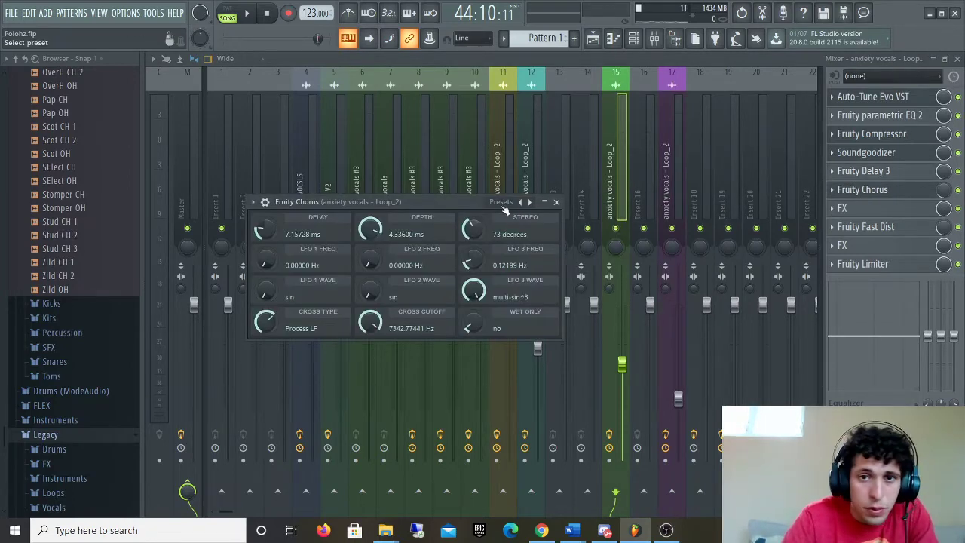
key(Escape)
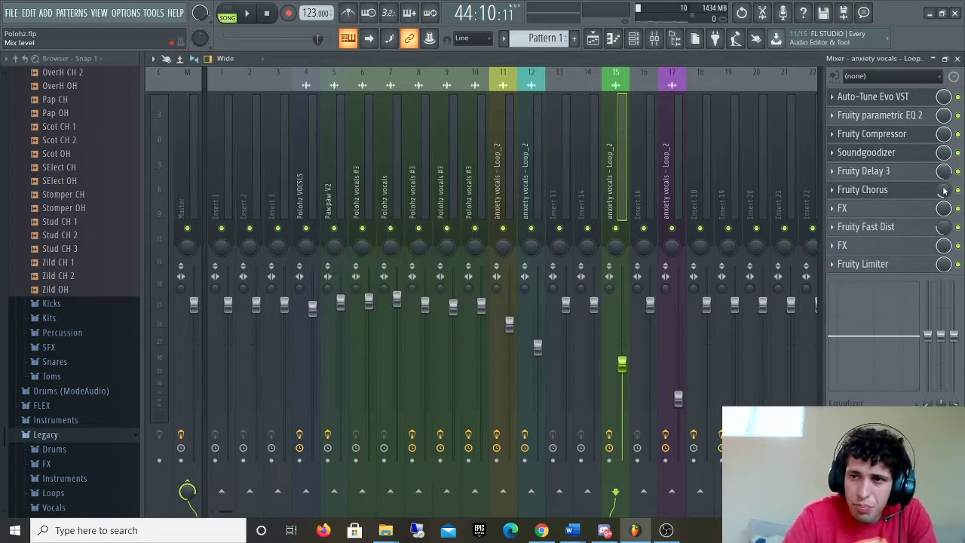
click(899, 214)
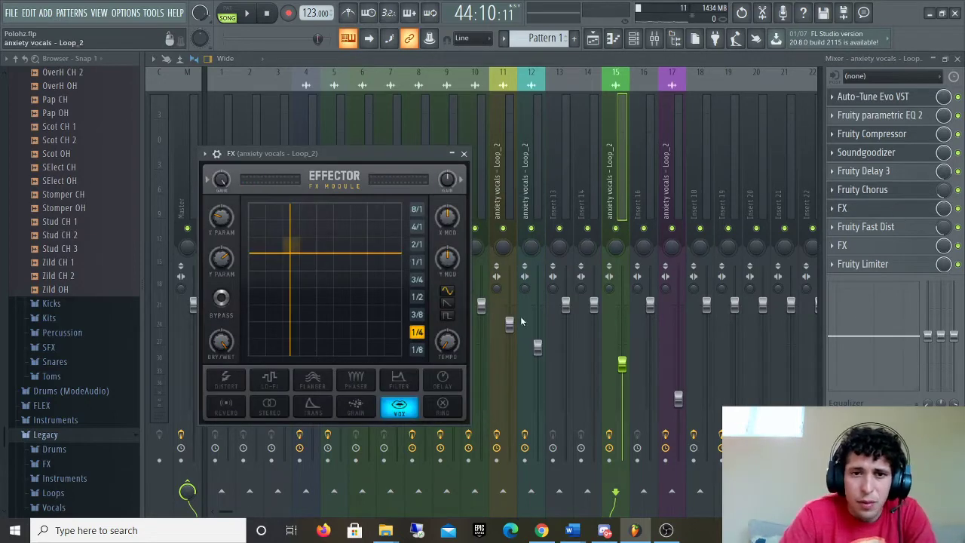
drag(298, 252, 288, 251)
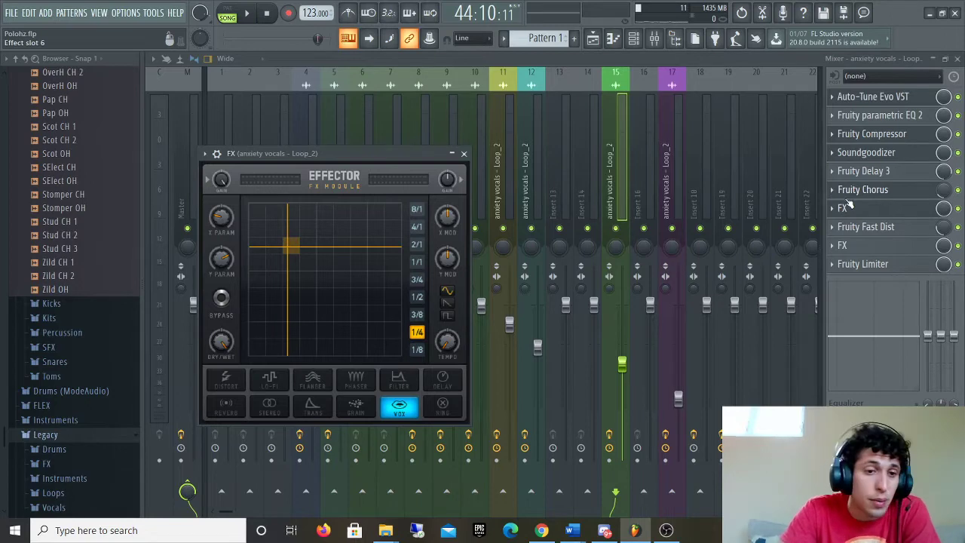
Step: Review the Fruity Fast Dist and the second Effector module's Stereo effect on insert 15
click(866, 226)
click(867, 226)
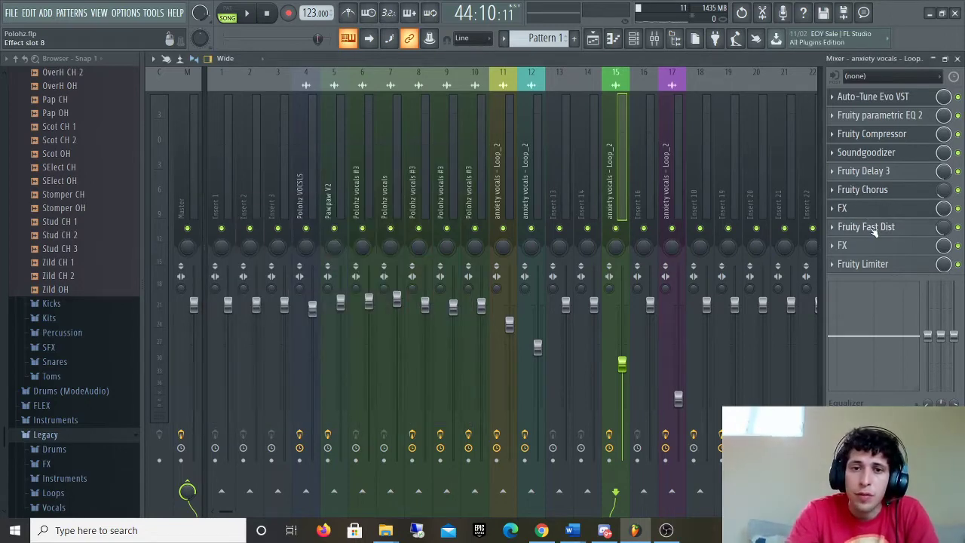
click(867, 226)
click(857, 245)
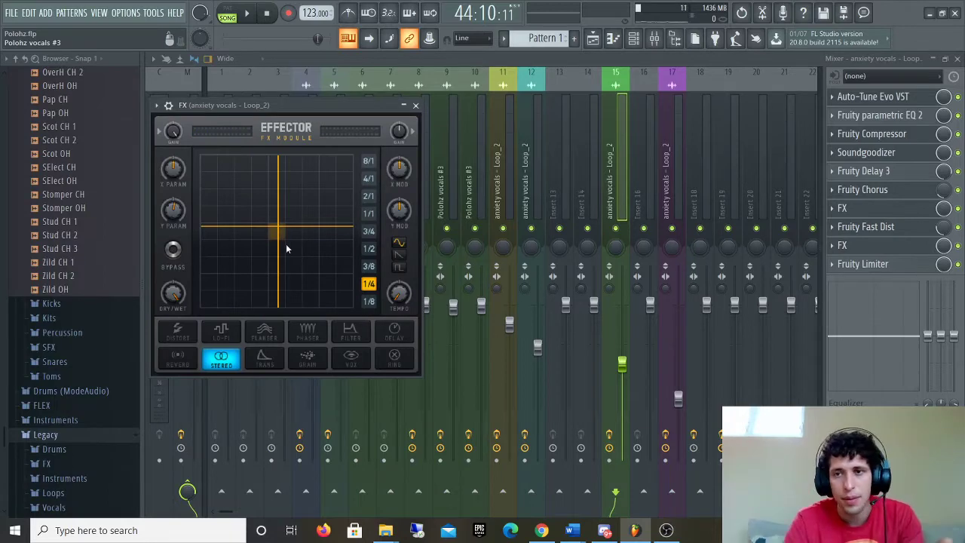
click(857, 245)
Step: Review the Fruity Limiter's compressor settings on insert 15 and return to the playlist
click(867, 264)
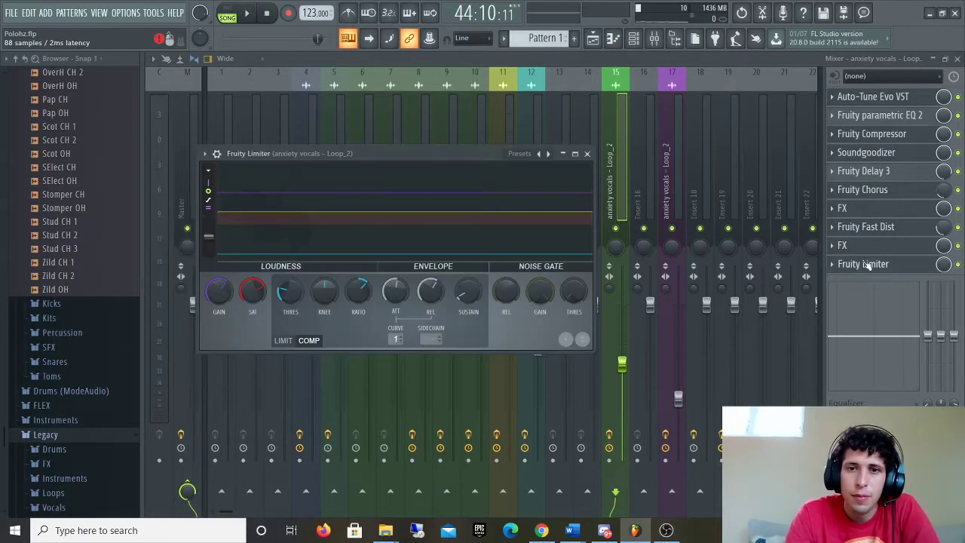
click(564, 154)
click(593, 38)
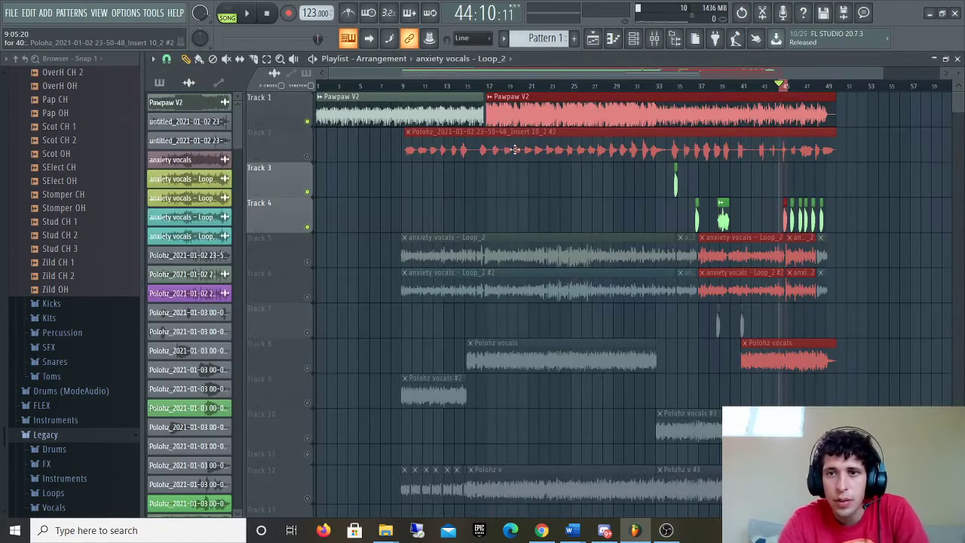
Step: Look over the lower playlist tracks, then clear the time selection by placing the playback position just before bar 9
scroll(557, 139, down, 10)
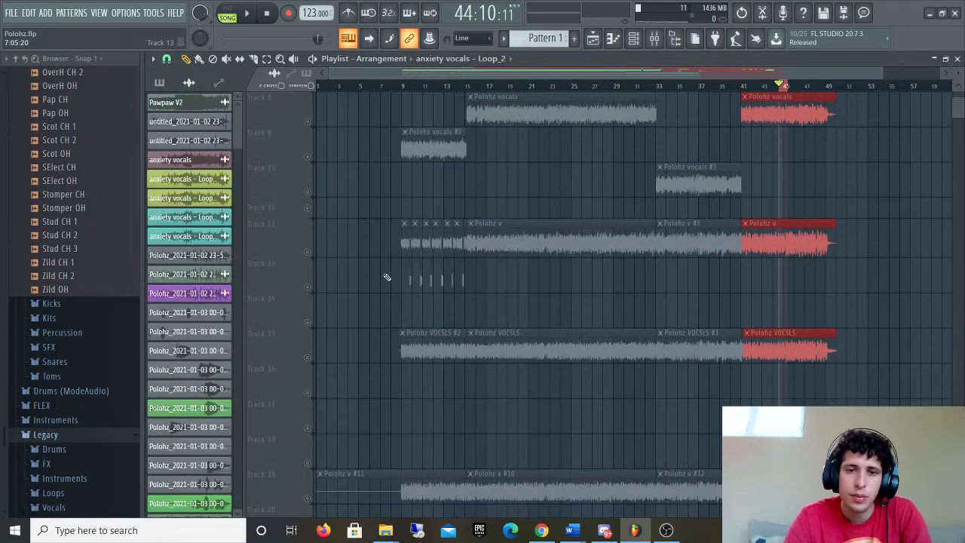
scroll(481, 141, up, 10)
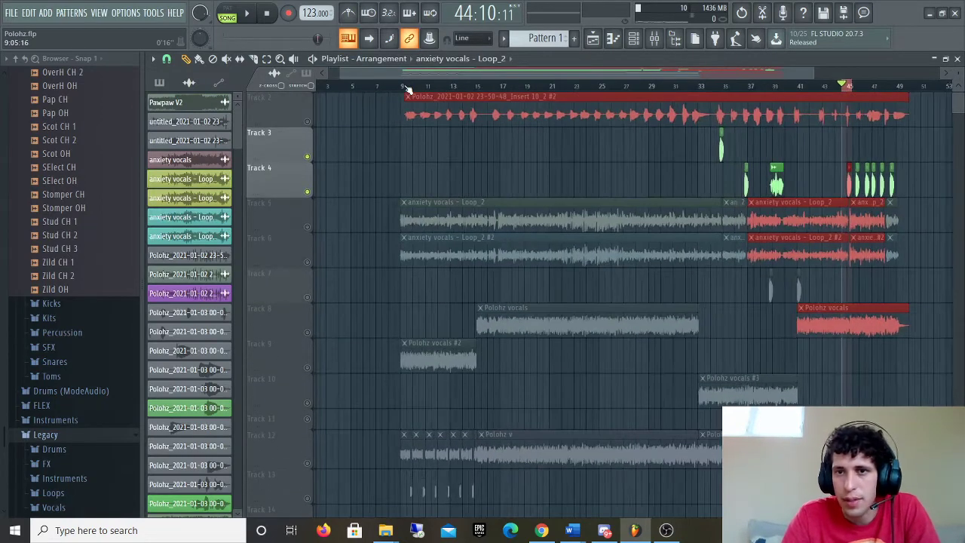
click(403, 88)
scroll(179, 68, up, 1)
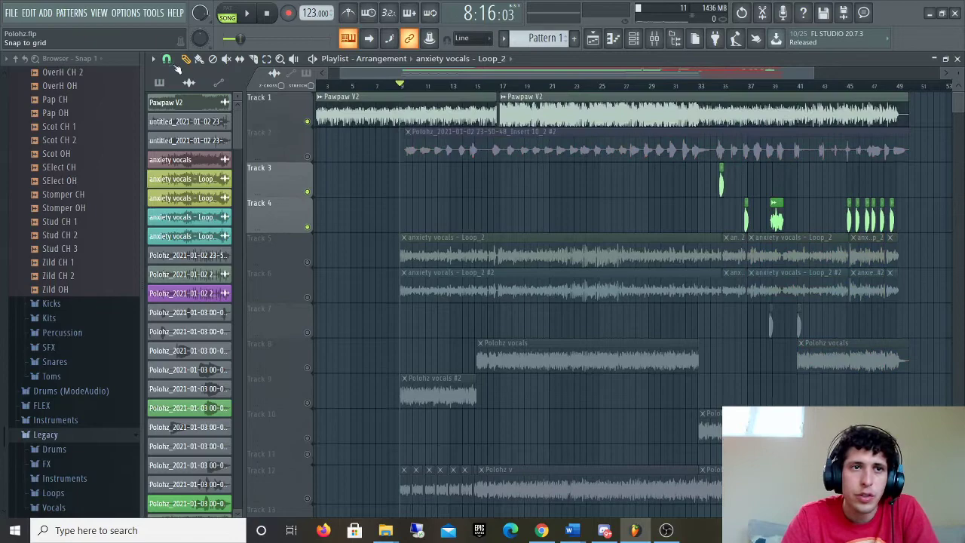
Step: Review the WAV rendering settings for exporting the arrangement as Polohz.wav, and close them without rendering
click(15, 14)
mouse_move(30, 114)
click(162, 127)
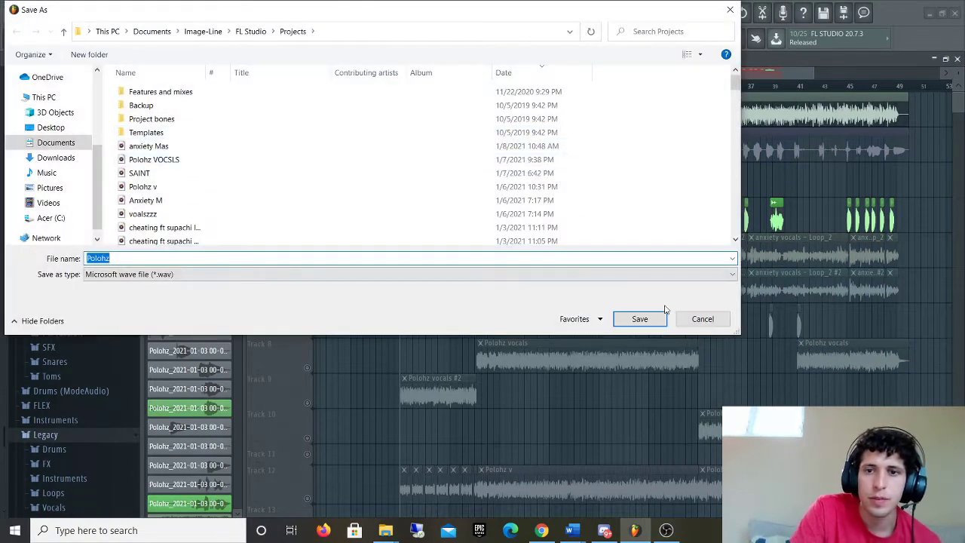
click(654, 317)
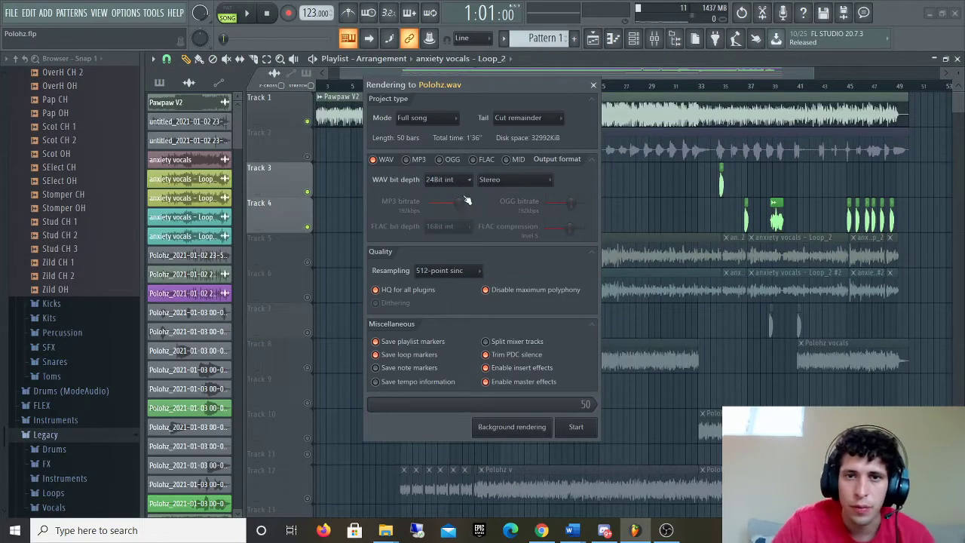
click(592, 85)
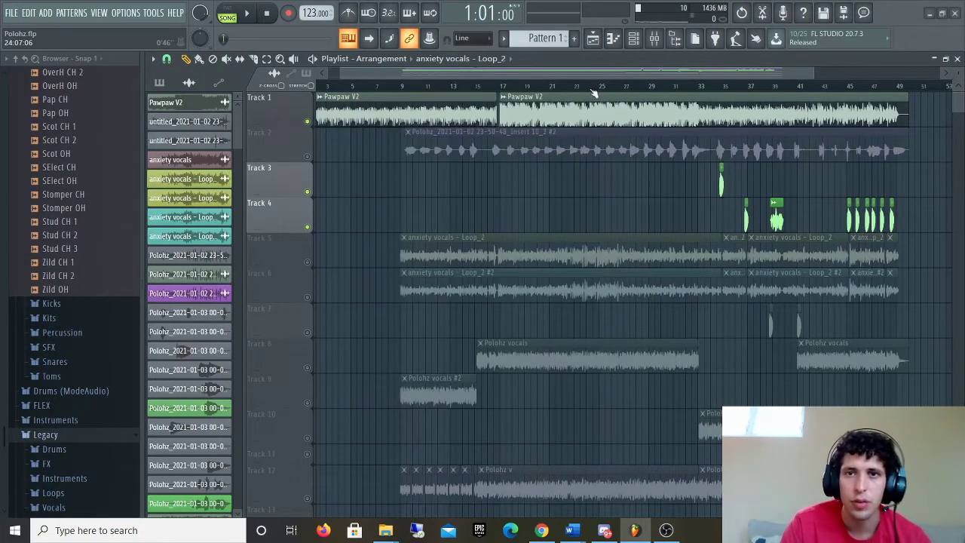
Step: Solo the rendered vocals on Track 19 and audition them from bar 9
scroll(526, 327, down, 6)
click(292, 378)
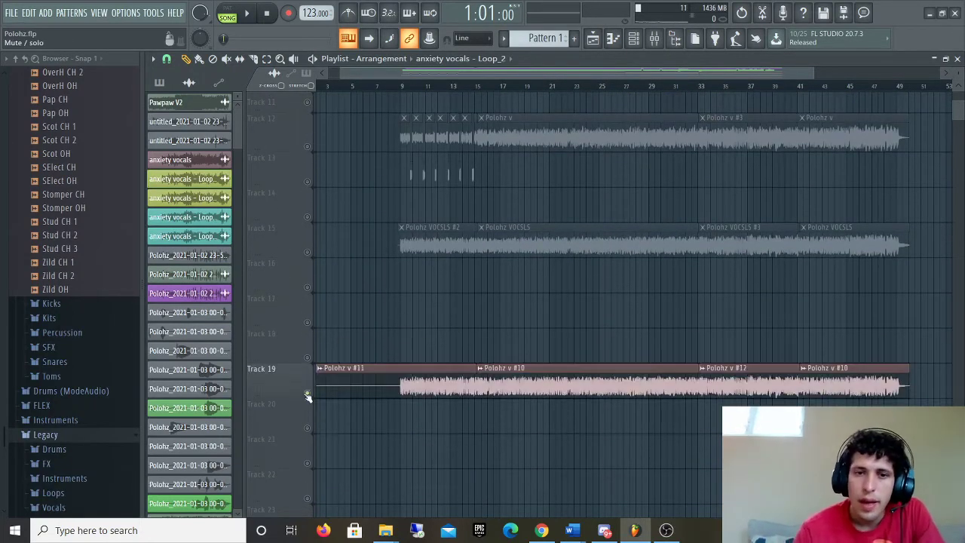
click(402, 85)
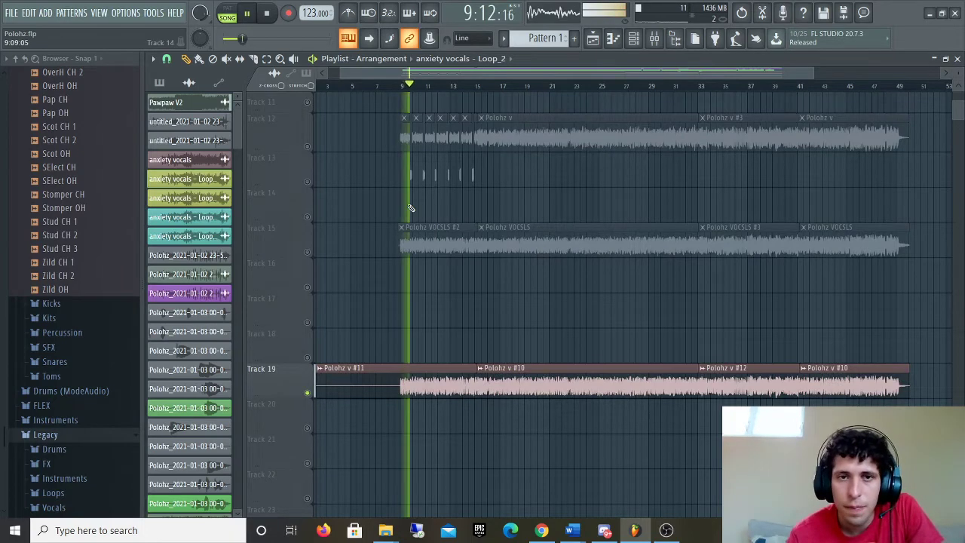
key(space)
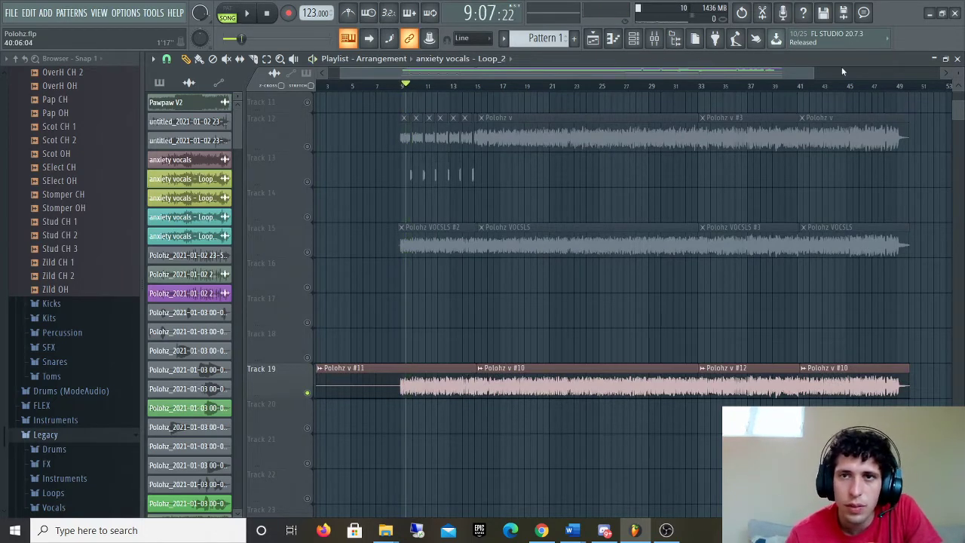
Step: Play Track 19 from just before bar 9 and check the Polohz v #11 clip's sample settings
drag(814, 73, 453, 73)
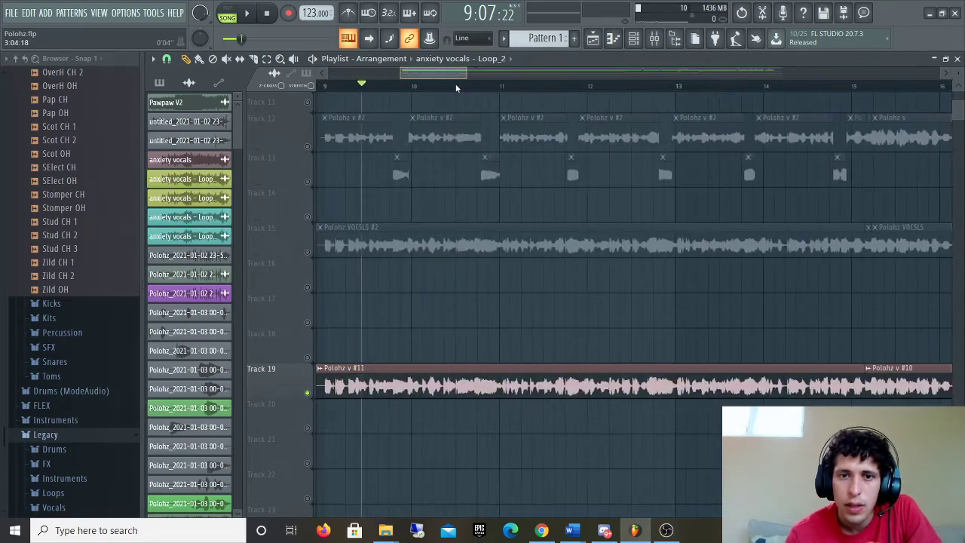
key(space)
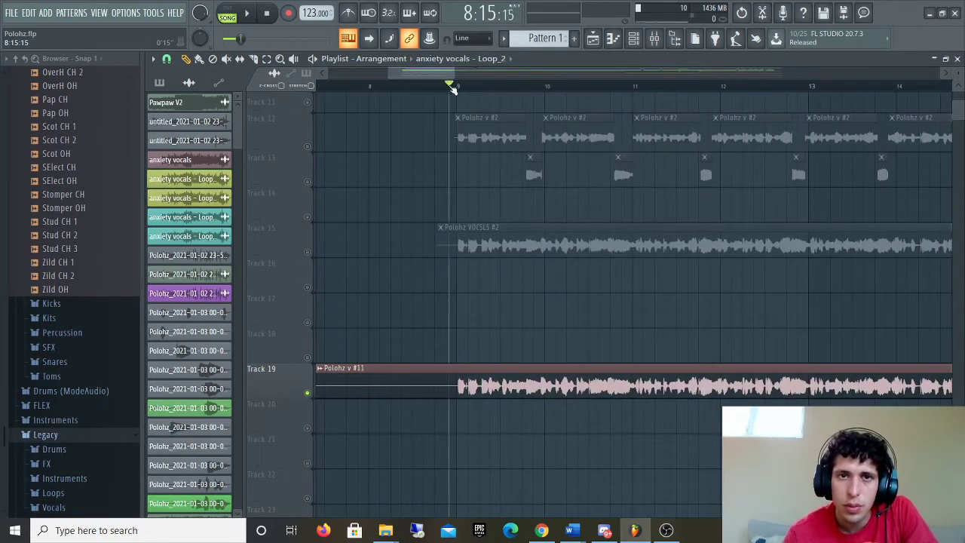
double_click(361, 376)
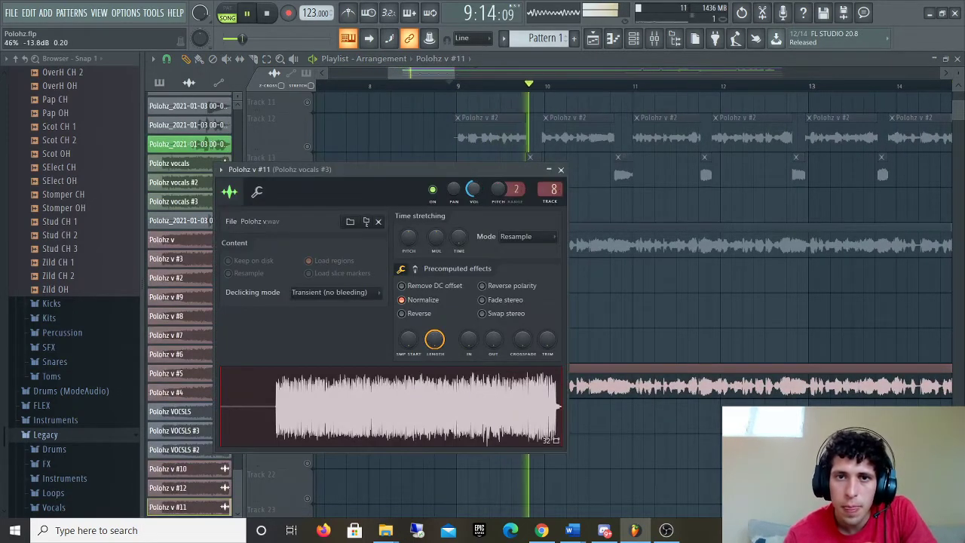
click(561, 170)
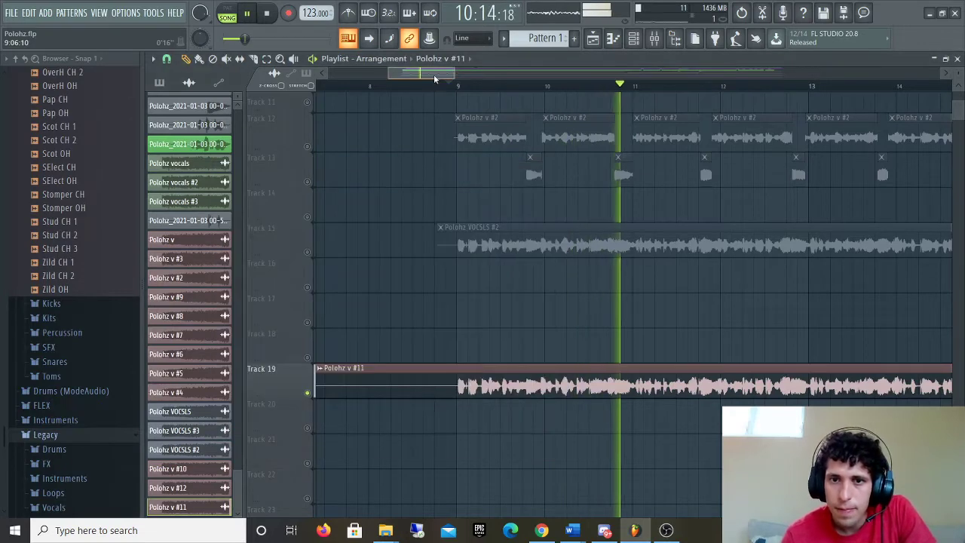
Step: Select the playlist time range from about beat 2 of bar 10 to almost bar 11, and play the song with the mixer shown
drag(573, 86, 627, 86)
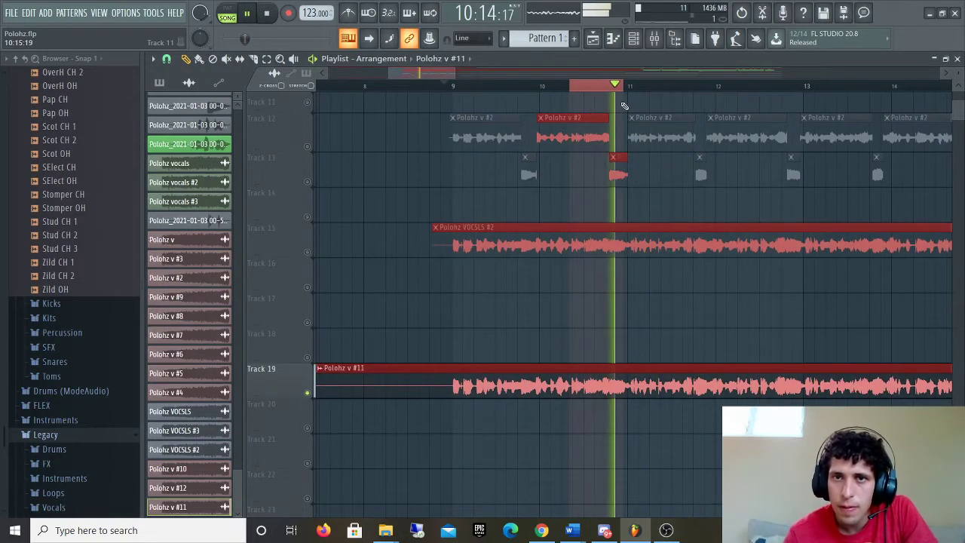
key(space)
click(654, 39)
key(space)
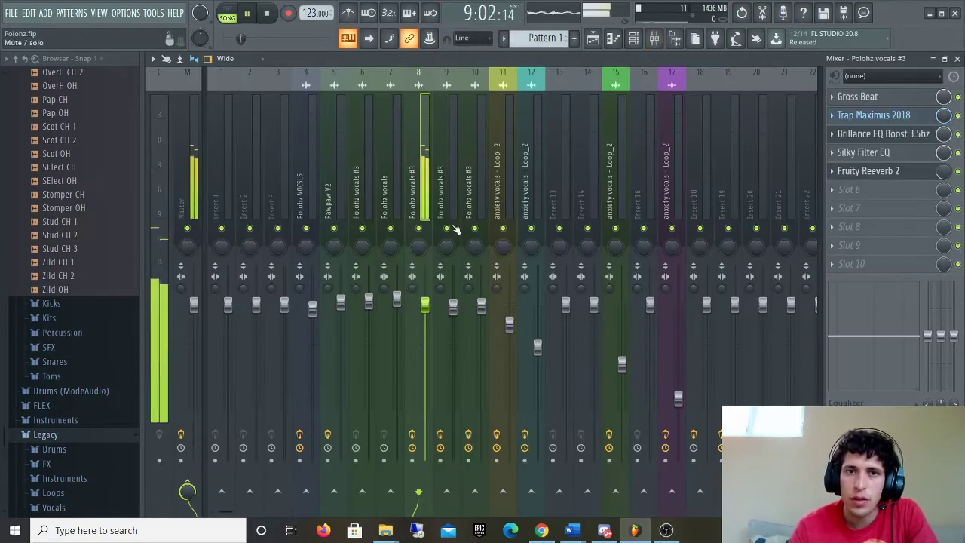
Step: Stop playback and review the Gross Beat stutter envelope on the Polohz vocals #3 channel at insert 8
key(space)
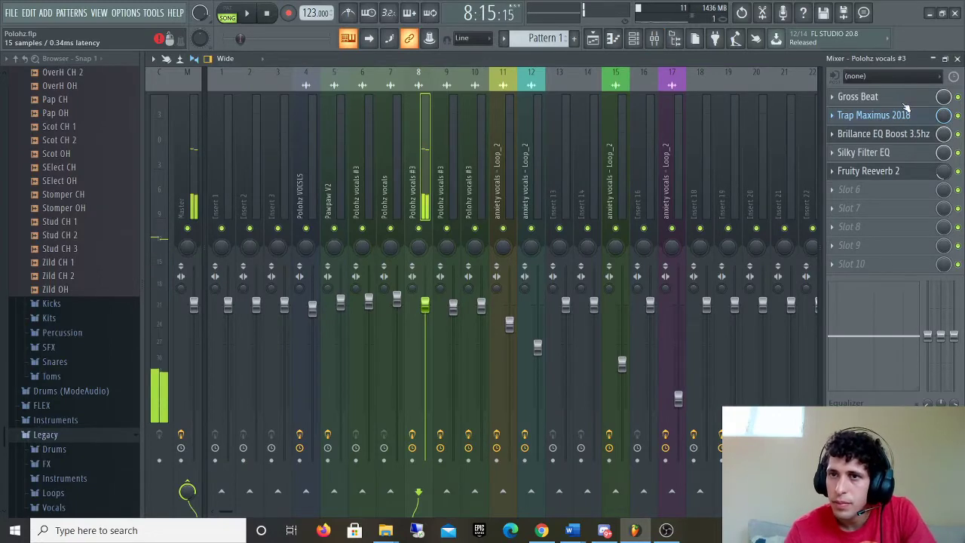
click(857, 96)
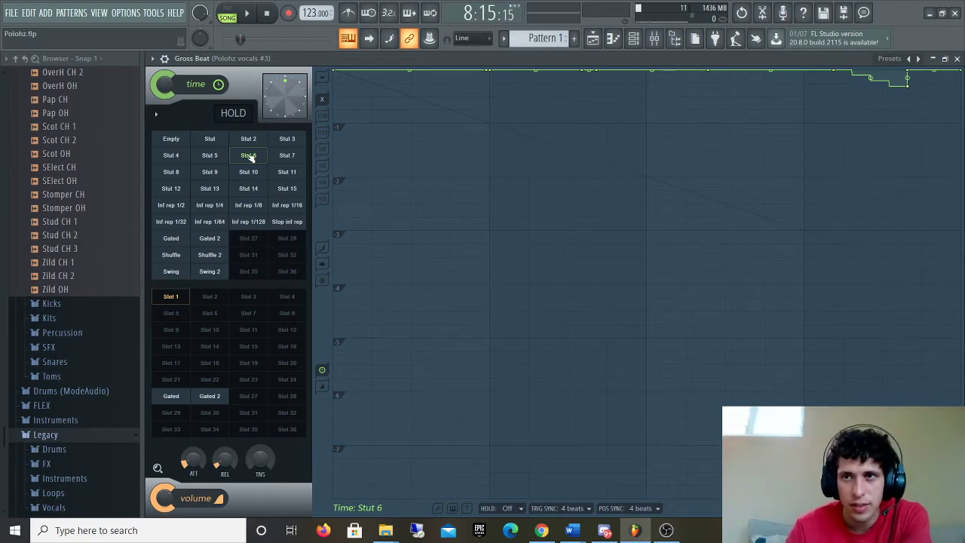
click(933, 58)
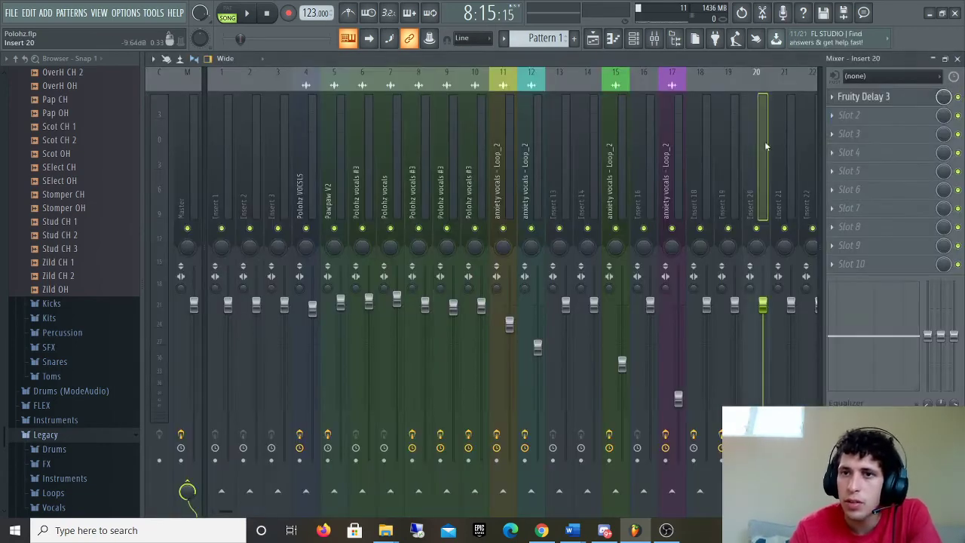
Step: Load Gross Beat into the first effect slot of Insert 1 and apply its Stutter preset
click(219, 131)
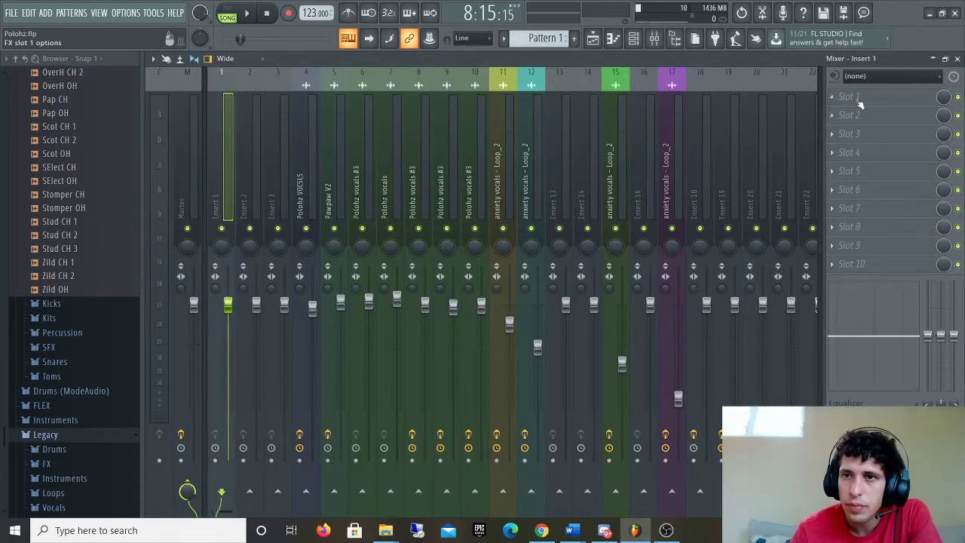
click(857, 97)
click(772, 81)
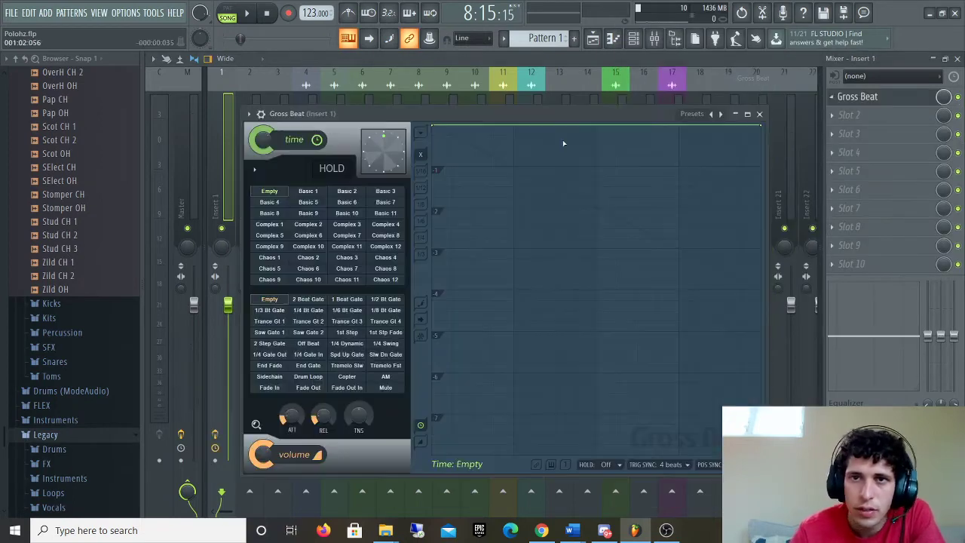
click(701, 114)
click(730, 209)
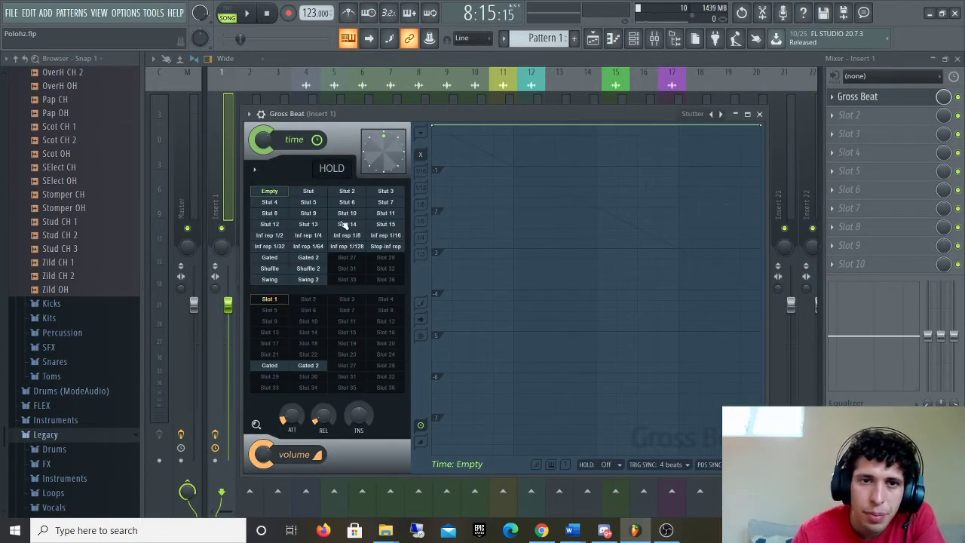
Step: Choose the Stut 6 time pattern and move the envelope point ending the second beat, keeping a descending staircase there
click(360, 201)
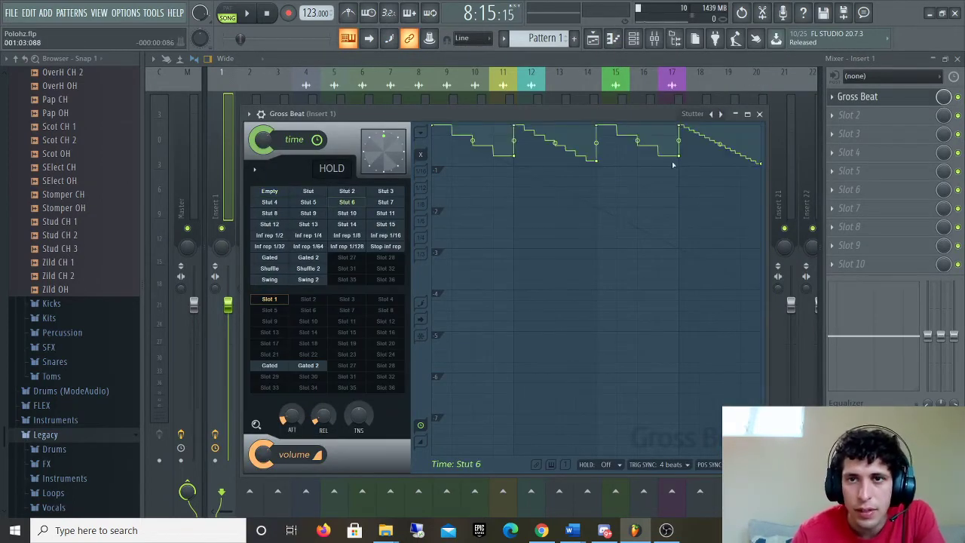
drag(598, 162, 550, 153)
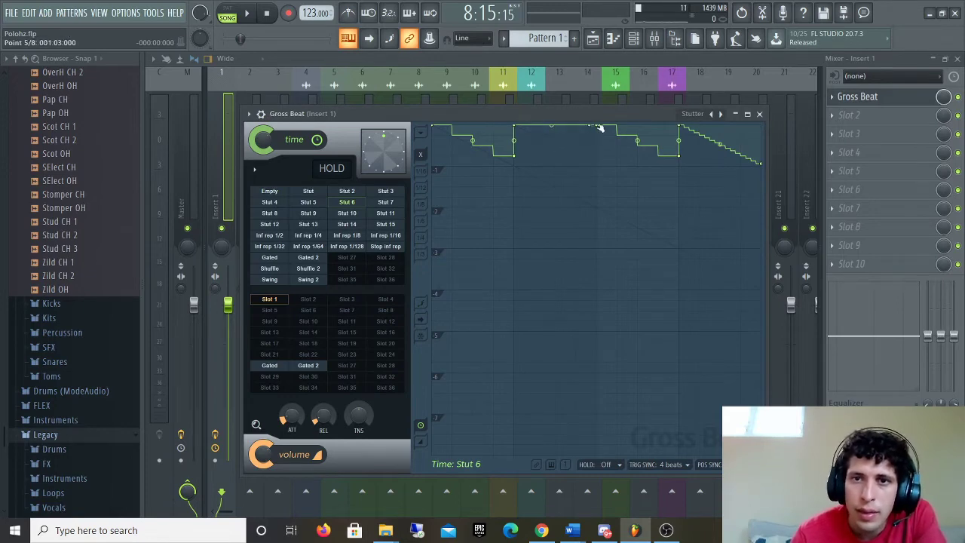
drag(600, 129, 607, 161)
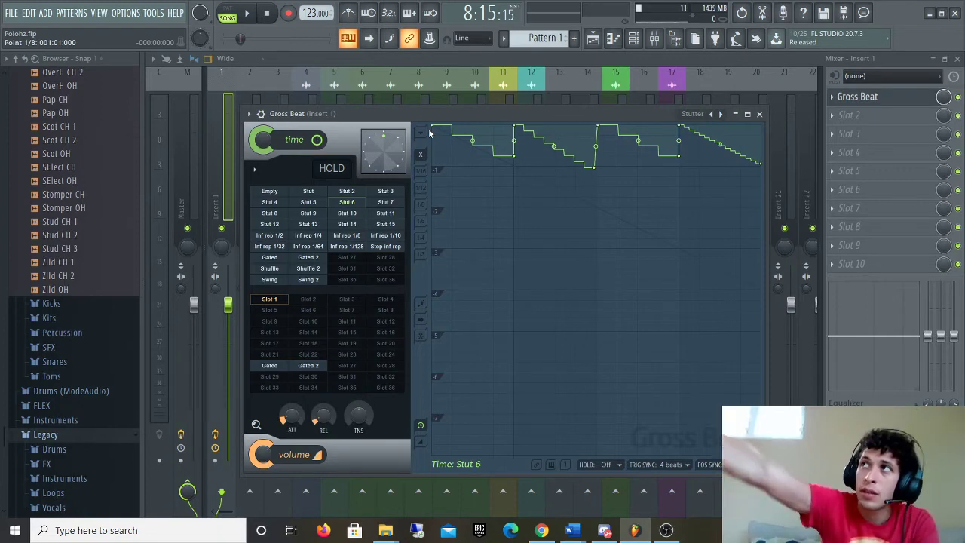
Step: Return to the playlist and place the playback position at the start of the selected range, just after bar 10
click(603, 32)
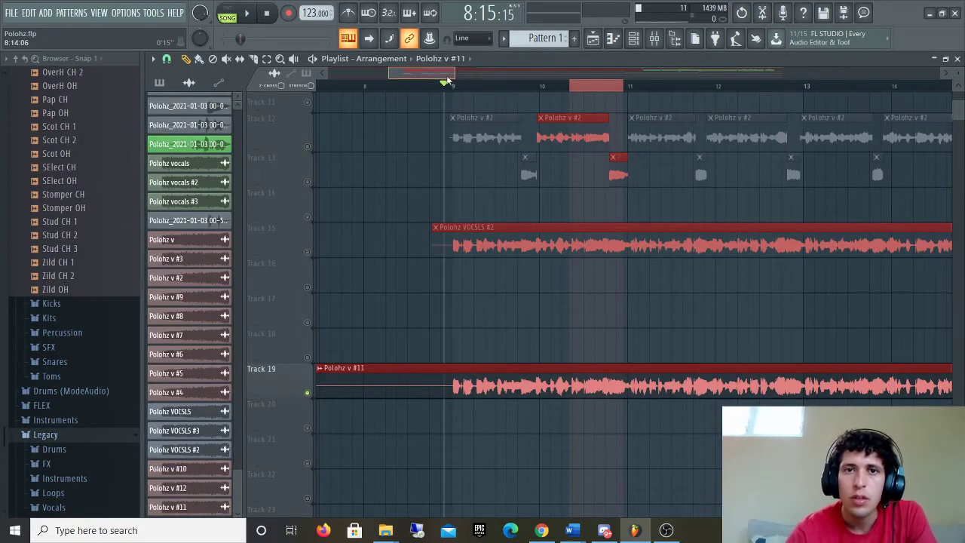
mouse_move(447, 81)
mouse_down()
mouse_move(435, 82)
mouse_move(460, 89)
mouse_up()
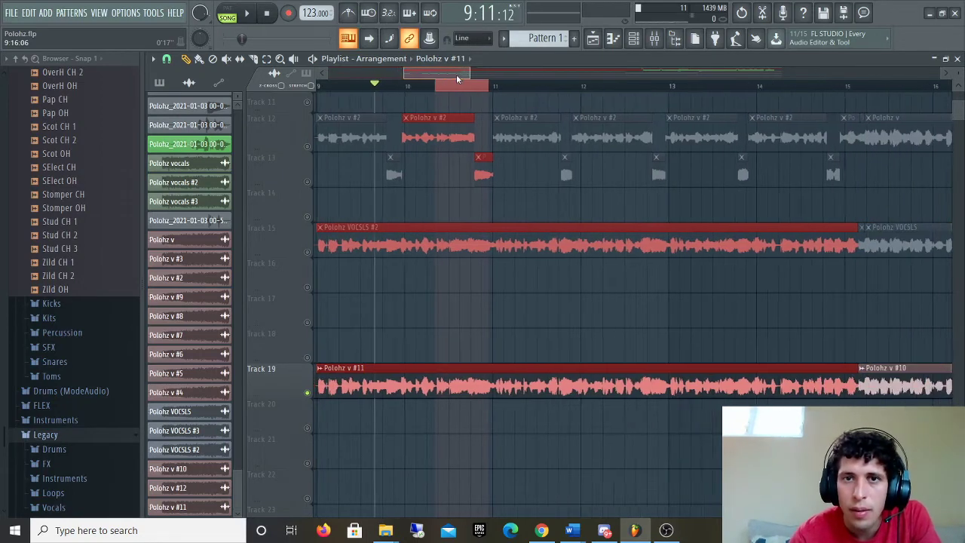
click(456, 74)
Step: Look through the Polohz vocals #3 inserts in the mixer and audition the section with insert 8 selected
key(F9)
click(437, 162)
click(476, 160)
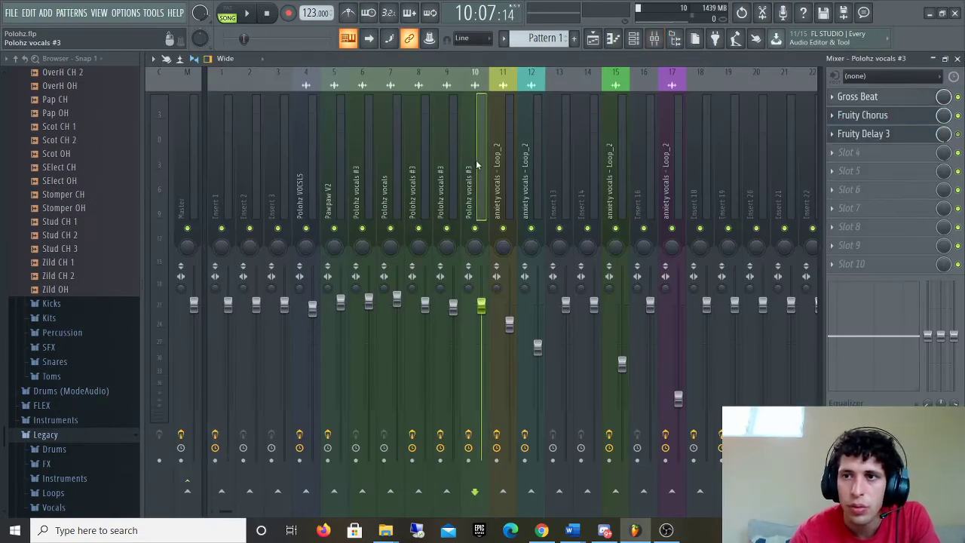
click(452, 168)
key(space)
click(425, 184)
key(space)
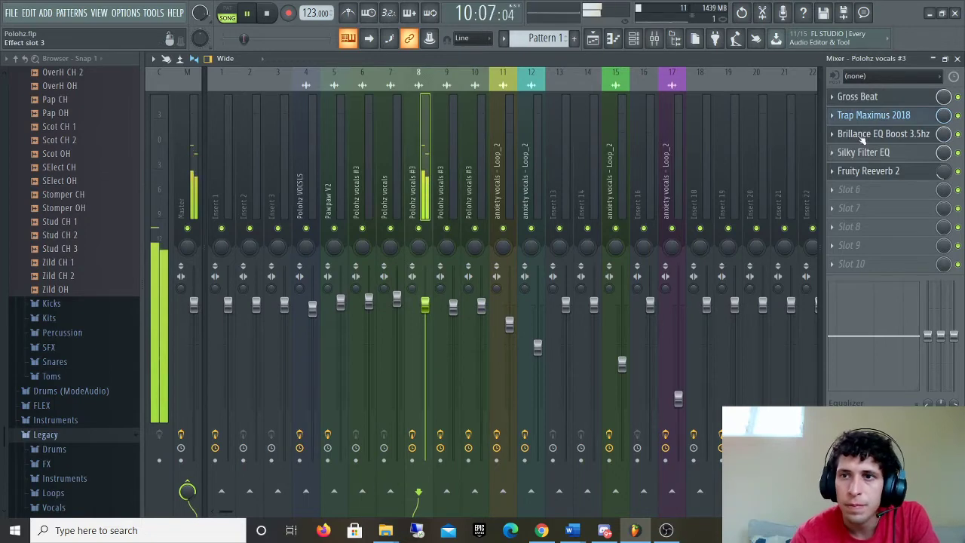
Step: Open insert 8's Gross Beat and play the section to follow its Stut 6 envelope
click(874, 98)
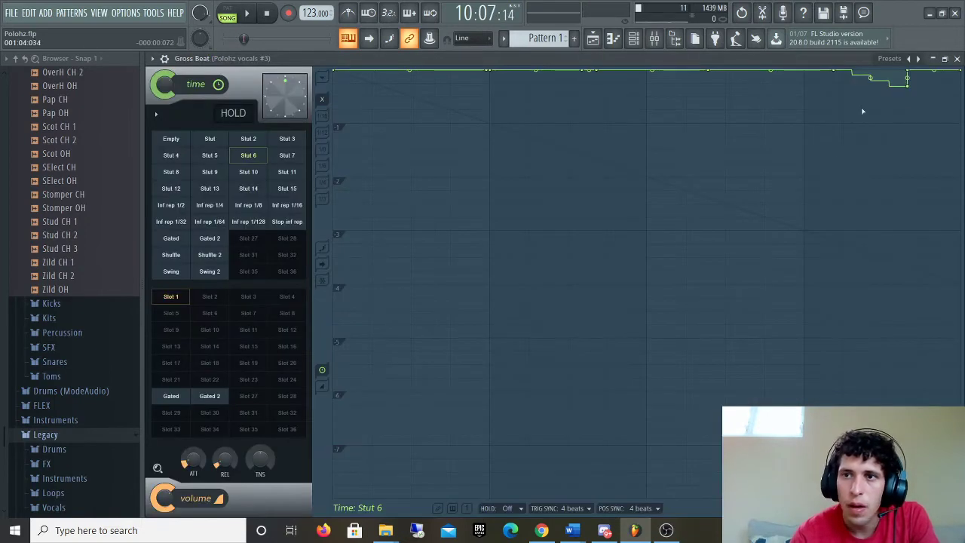
key(space)
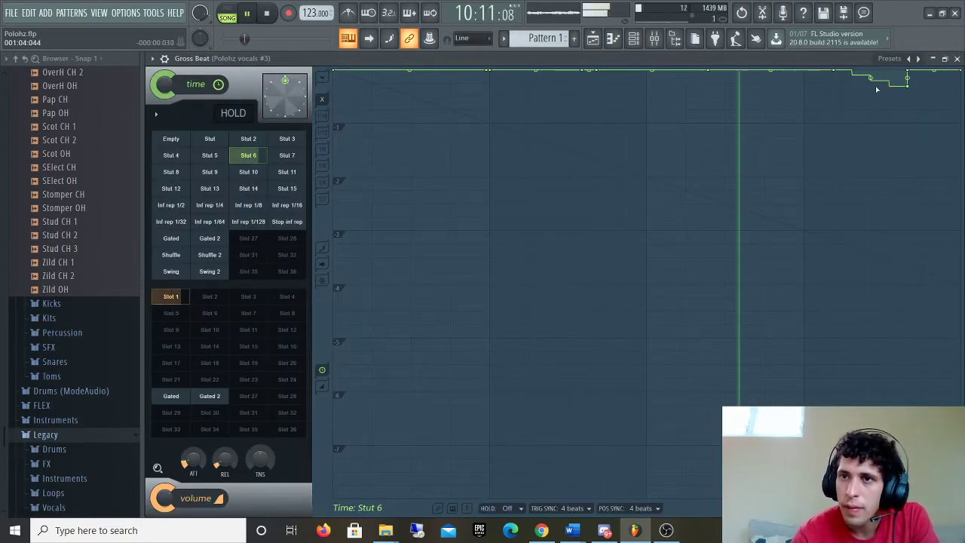
key(space)
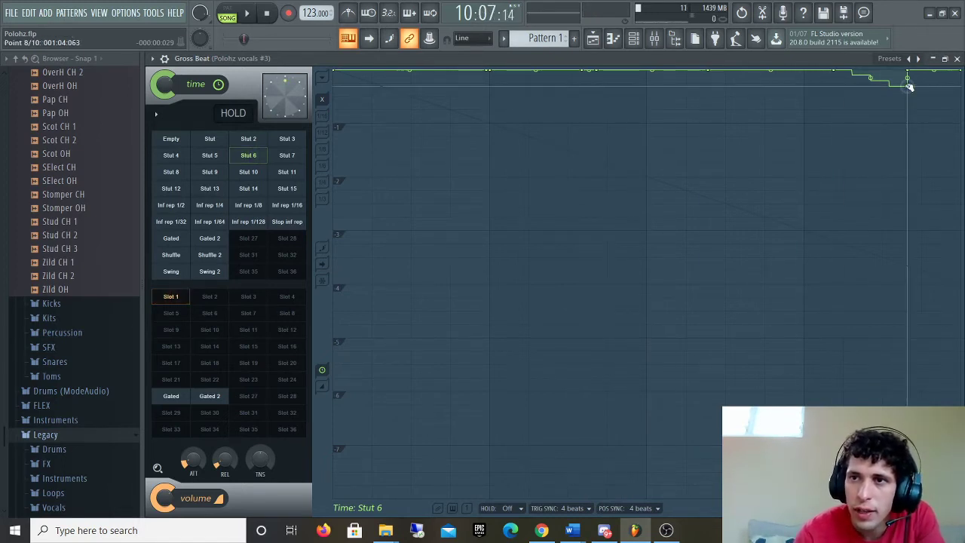
Step: Reshape the stutter in the fourth beat of insert 8's Stut 6 envelope from short stair steps into one long step while auditioning it
drag(909, 87, 909, 90)
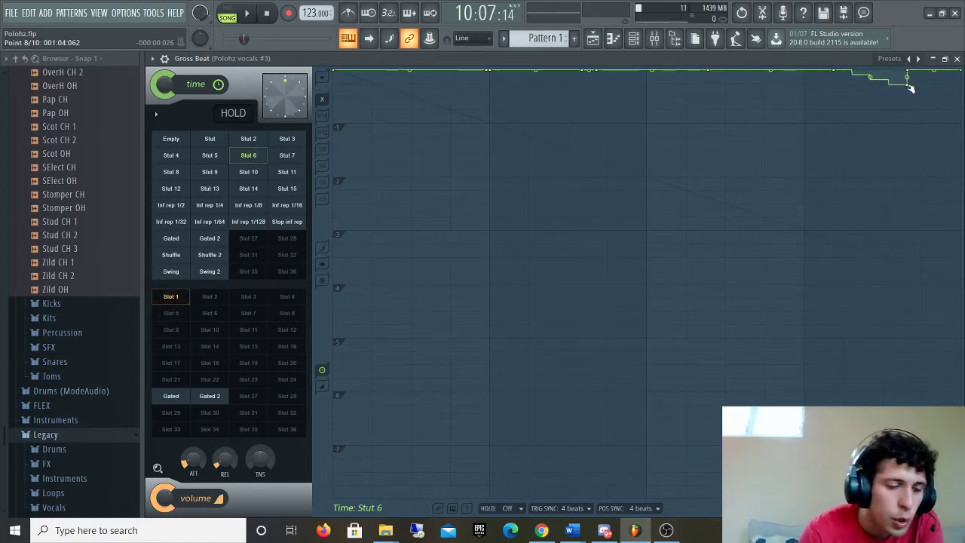
key(space)
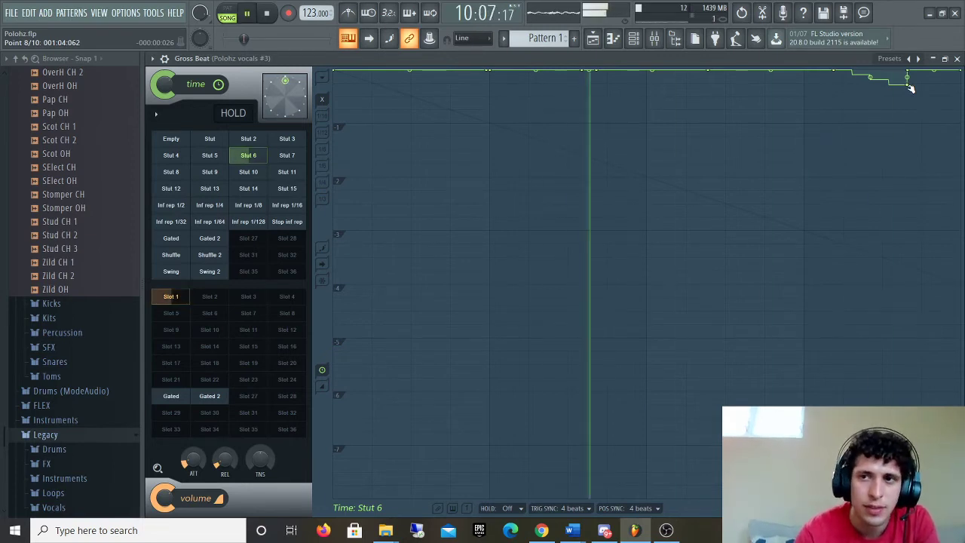
drag(909, 88, 889, 87)
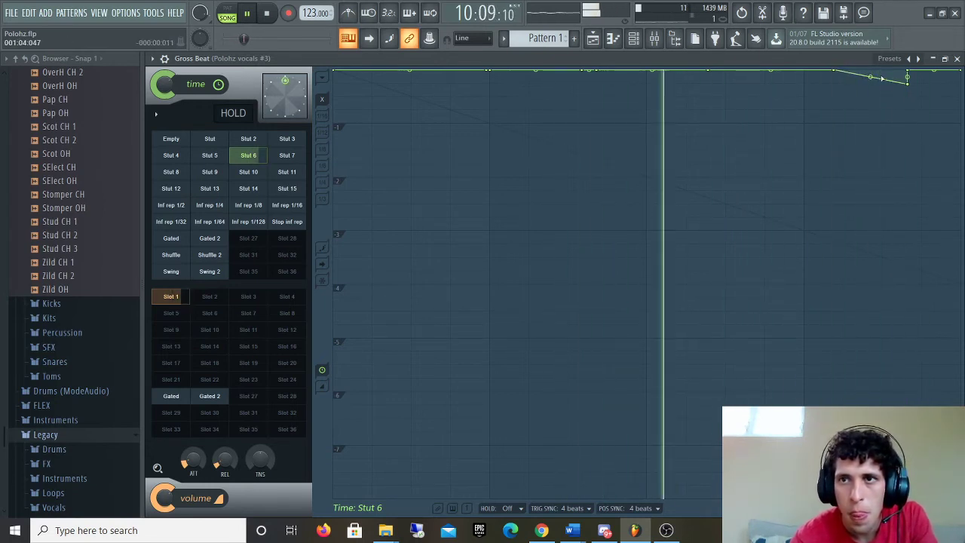
drag(871, 76, 871, 76)
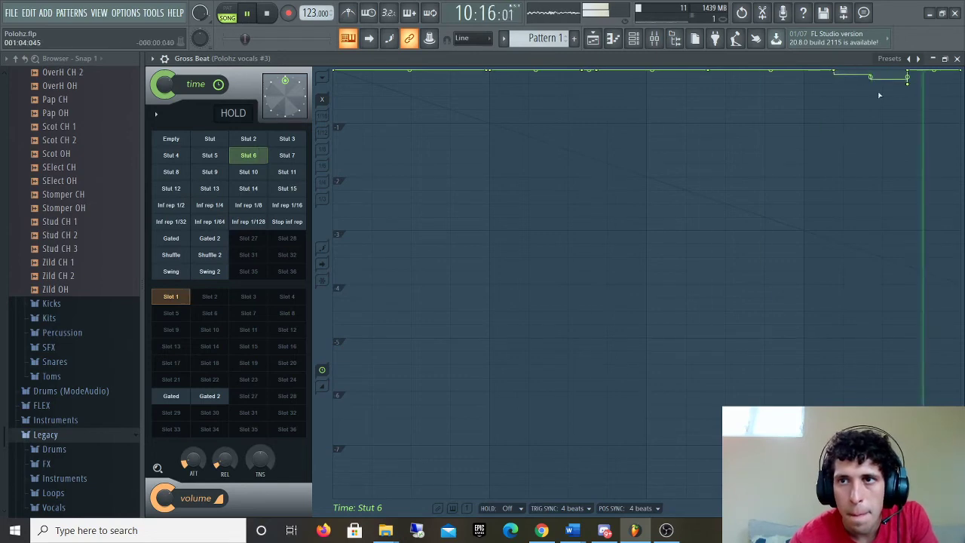
key(space)
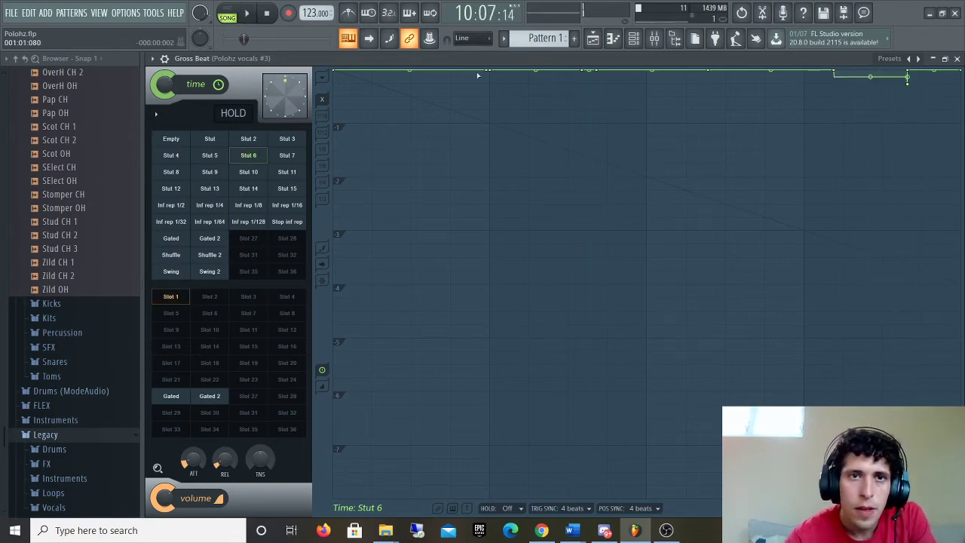
Step: Show the playlist again, minimize FL Studio, and switch to Chrome to view the SoundCloud and Instagram profile pages
click(595, 43)
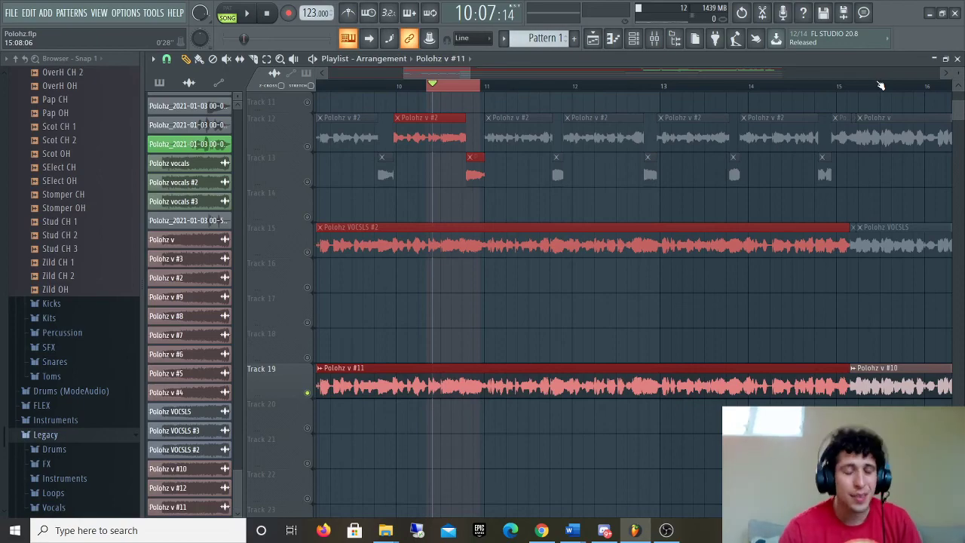
click(929, 12)
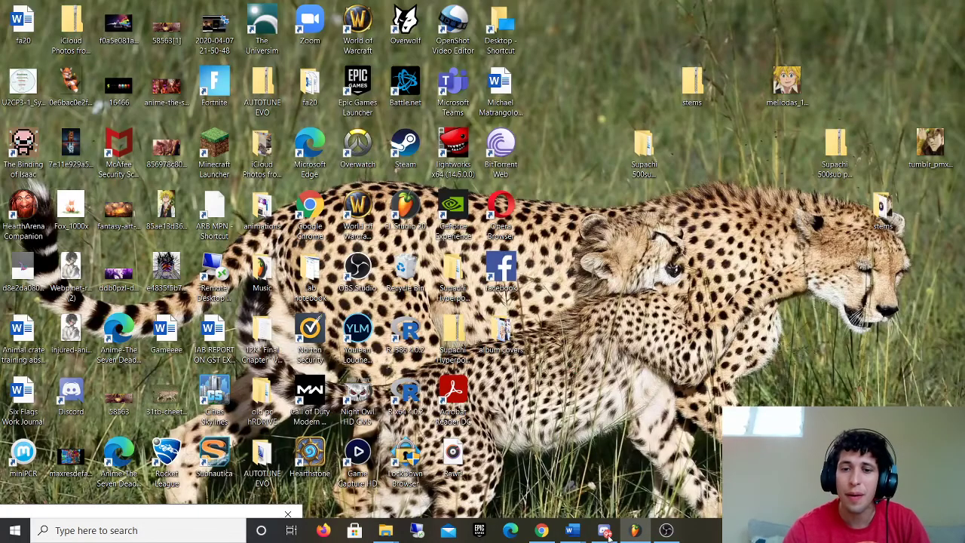
click(541, 529)
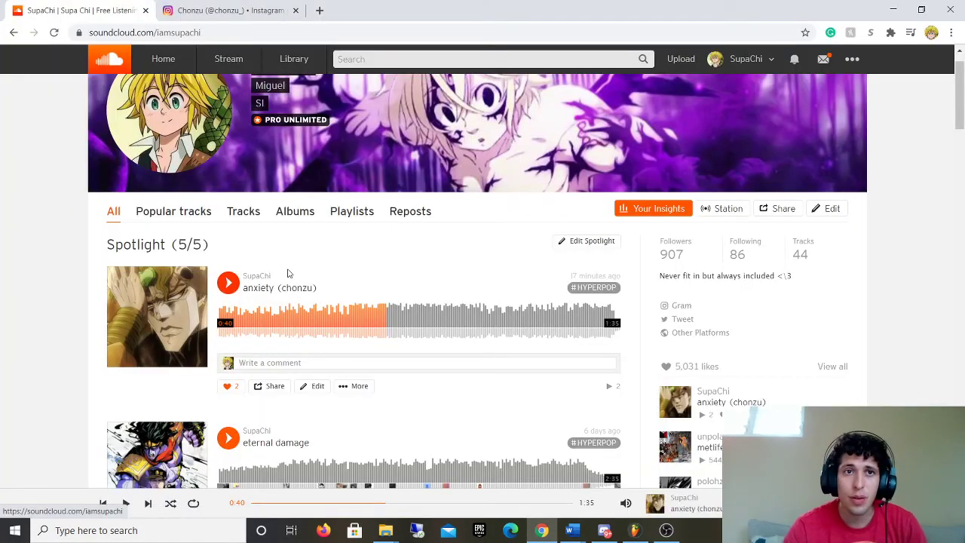
click(219, 10)
click(150, 13)
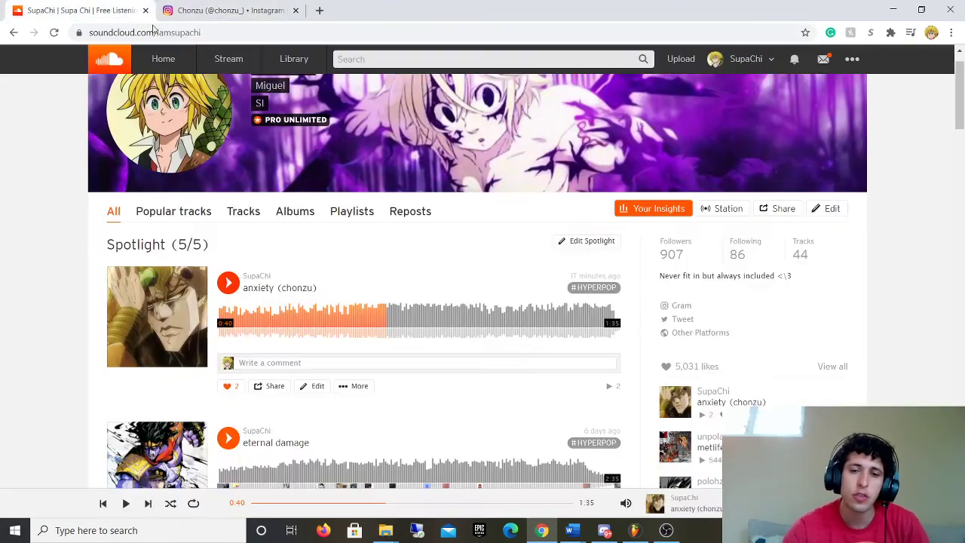
Step: Switch to Discord to look over the Supa's World general channel, and minimize it to return to the SoundCloud page
click(612, 535)
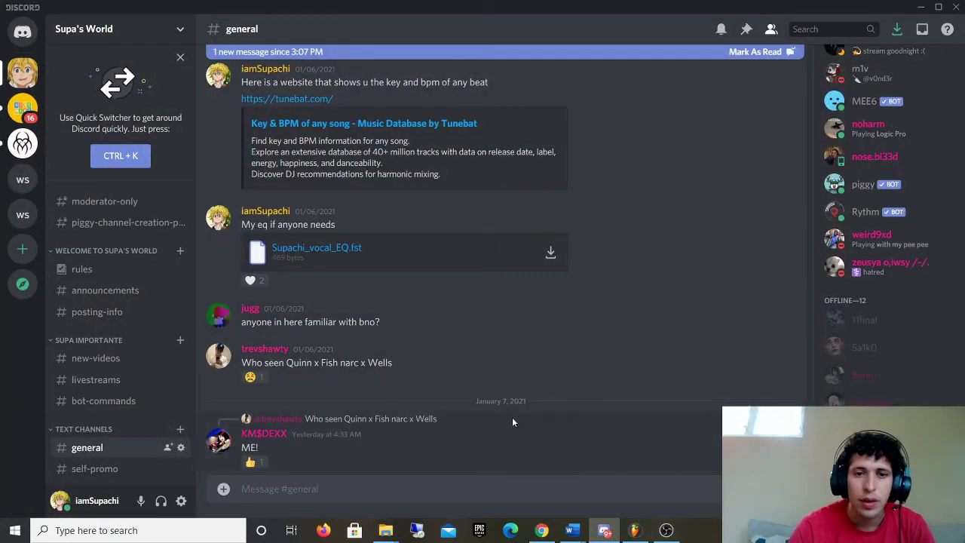
scroll(513, 418, down, 3)
click(918, 8)
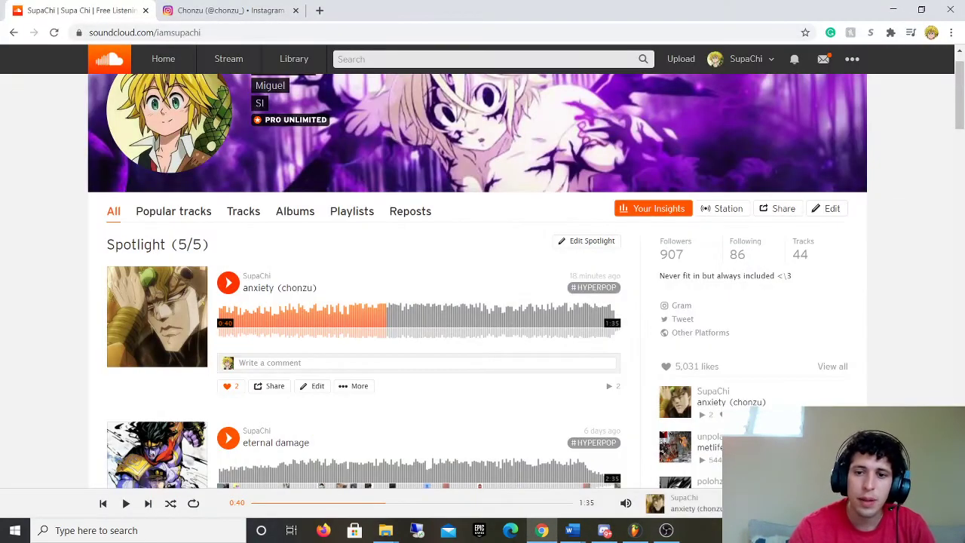
mouse_move(666, 530)
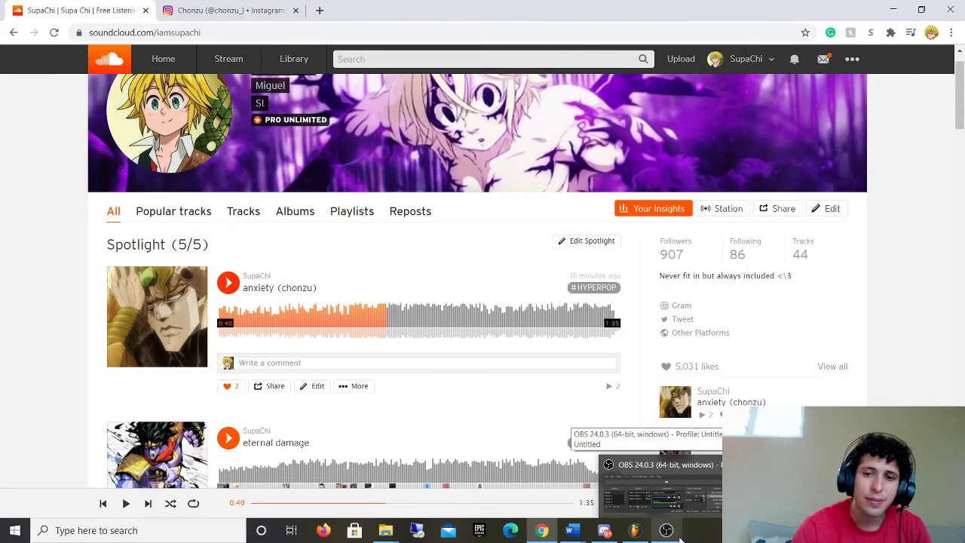